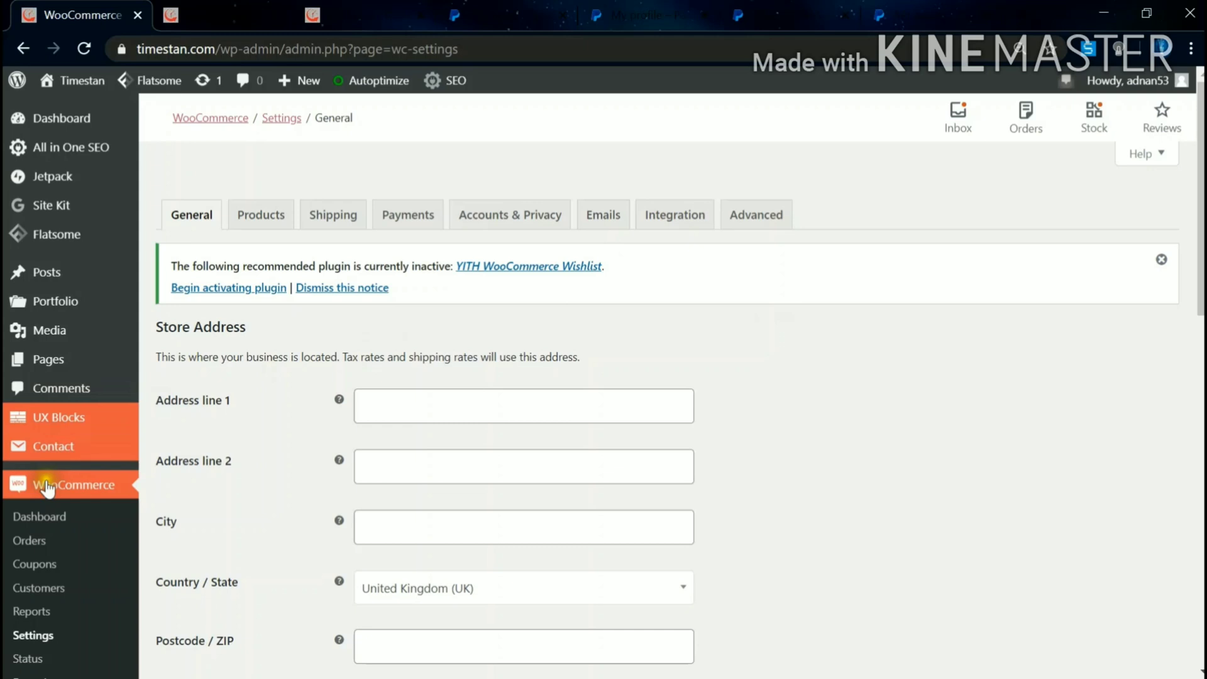
Scroll down the admin sidebar to reveal the Plugins flyout with Installed Plugins and Add New.
scroll(57, 496, down, 3)
scroll(71, 465, down, 5)
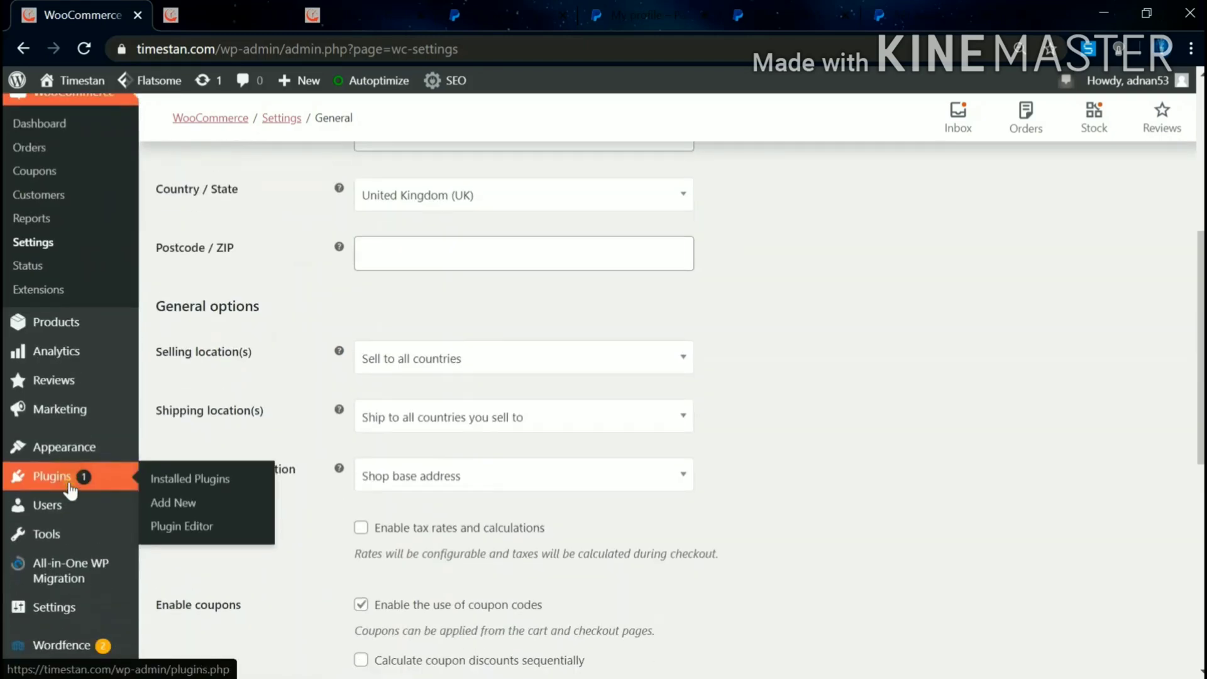
mouse_move(71, 433)
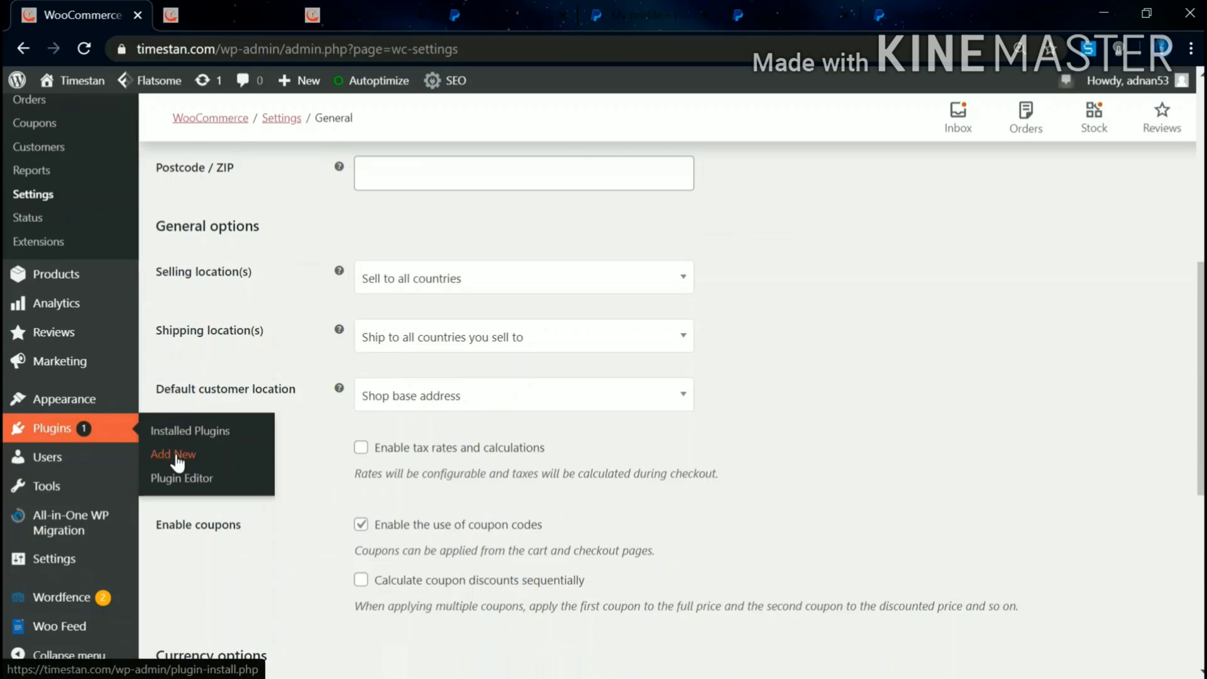
On the Add Plugins page, search the plugin directory for 'paypal checkout'.
click(177, 459)
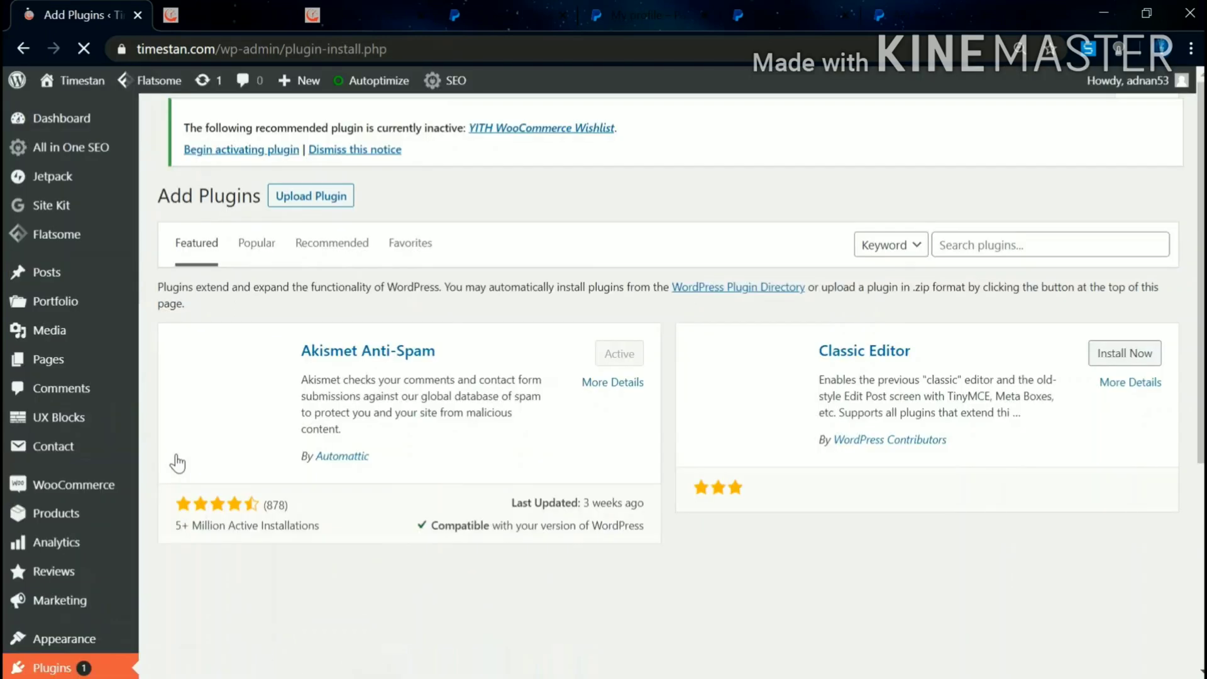
click(1007, 248)
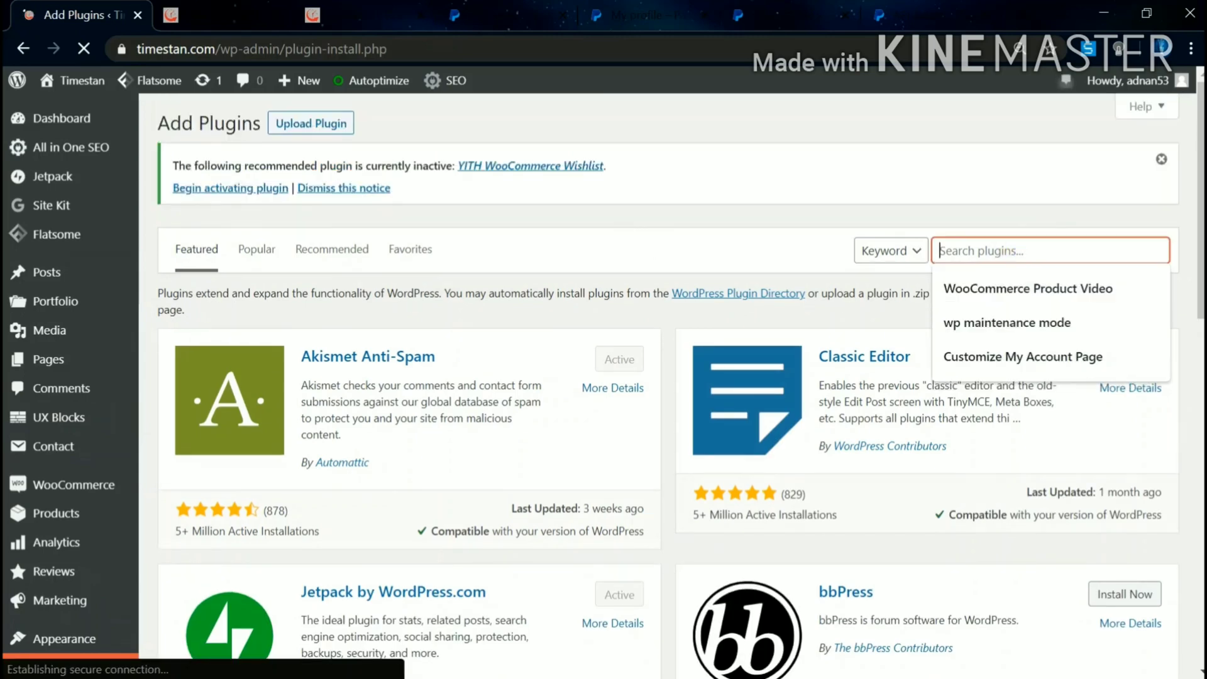
text(p)
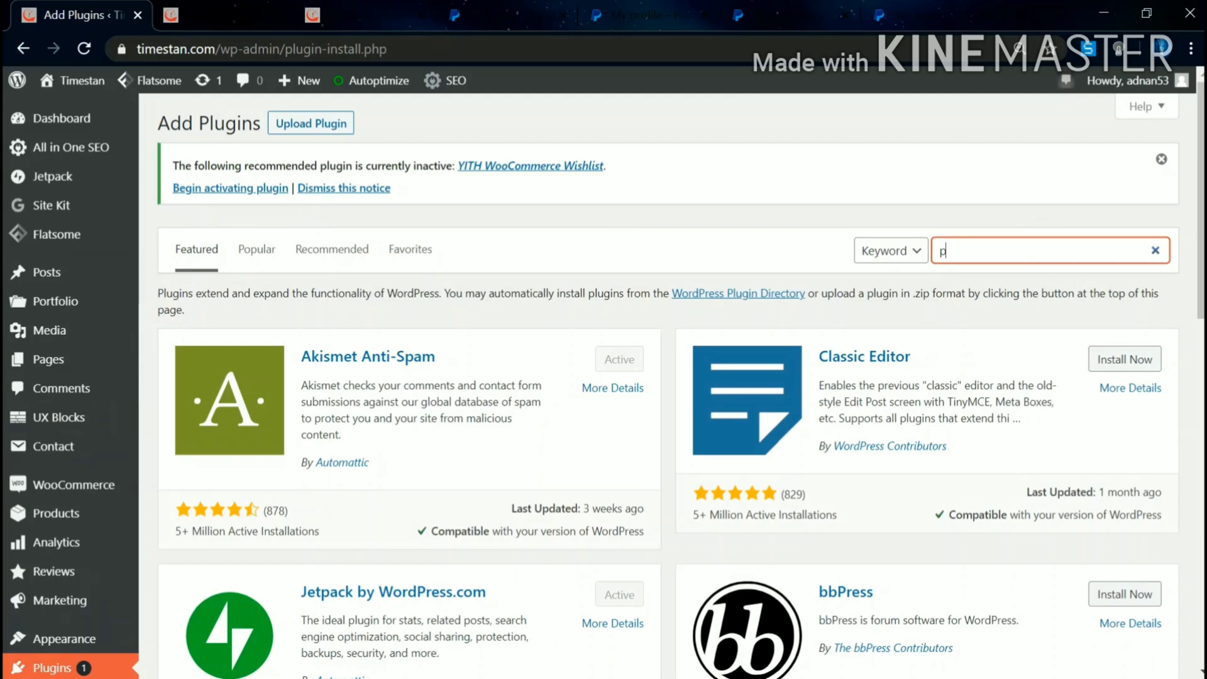
text(ayp)
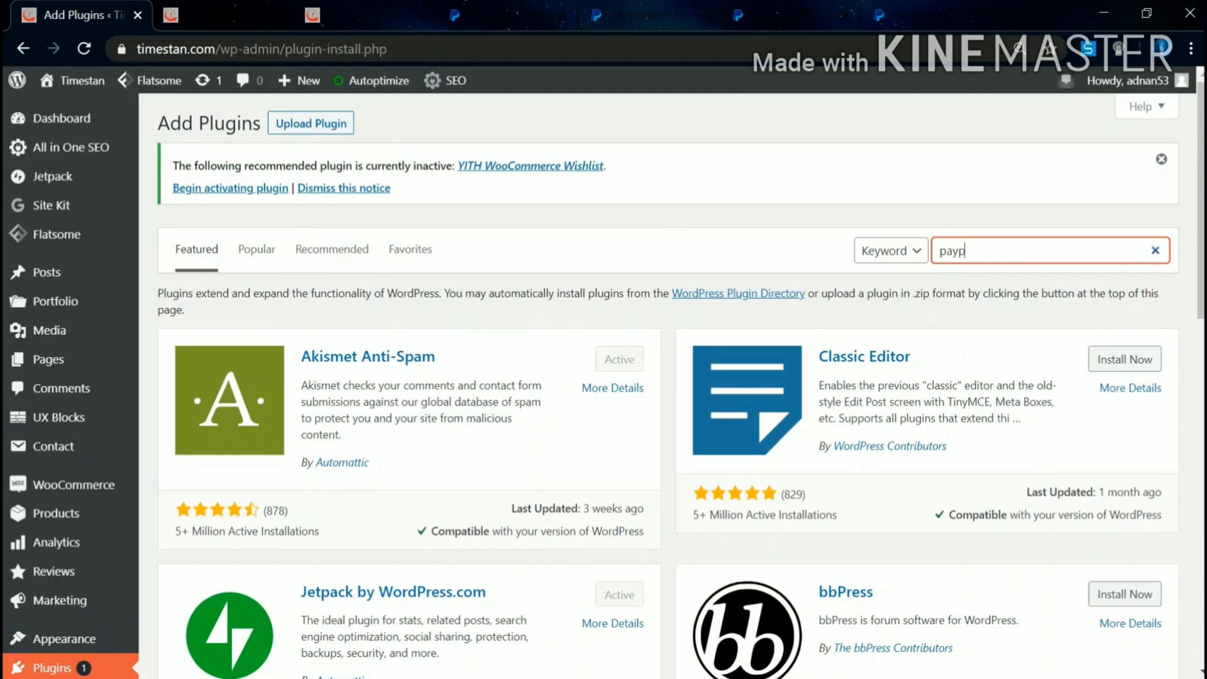
text(al checkout)
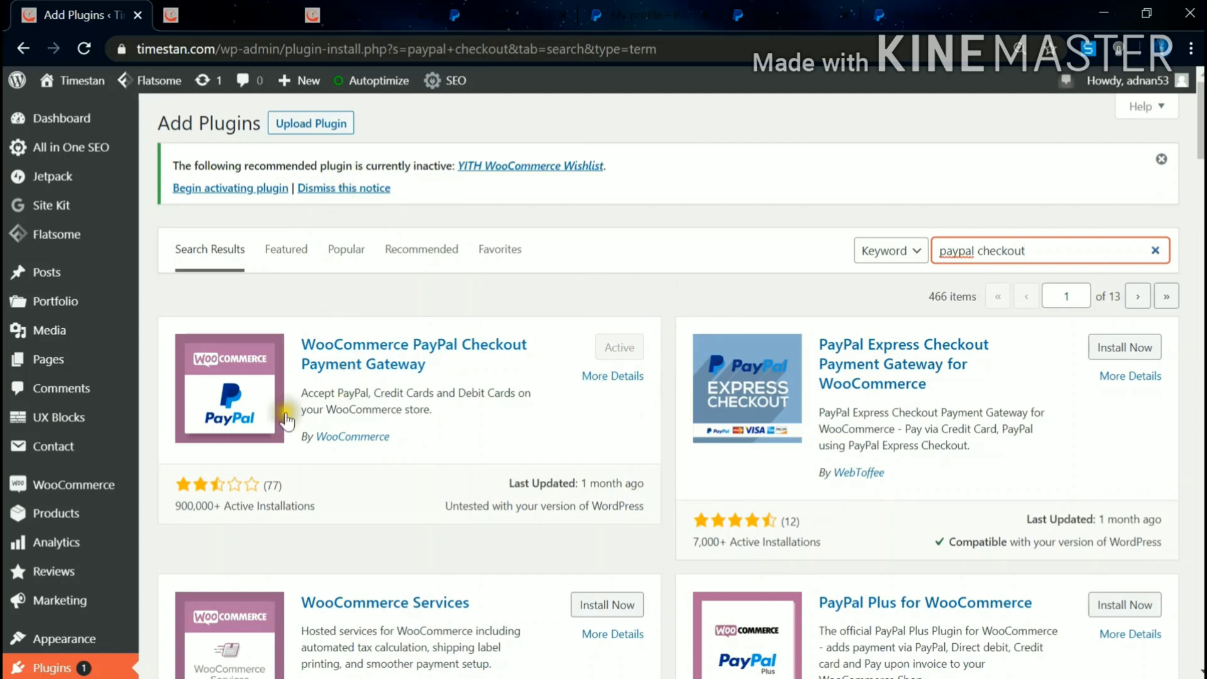
Go to WooCommerce Settings and open the Payments tab listing PayPal and PayPal Checkout.
mouse_move(94, 483)
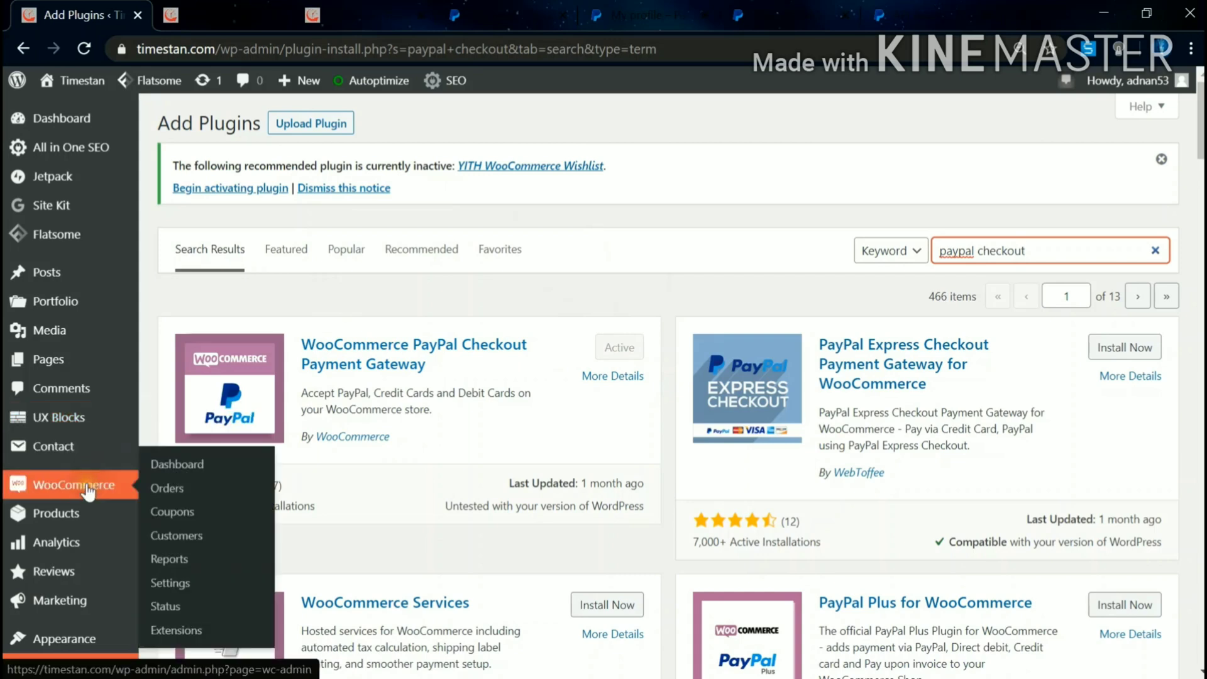
click(179, 592)
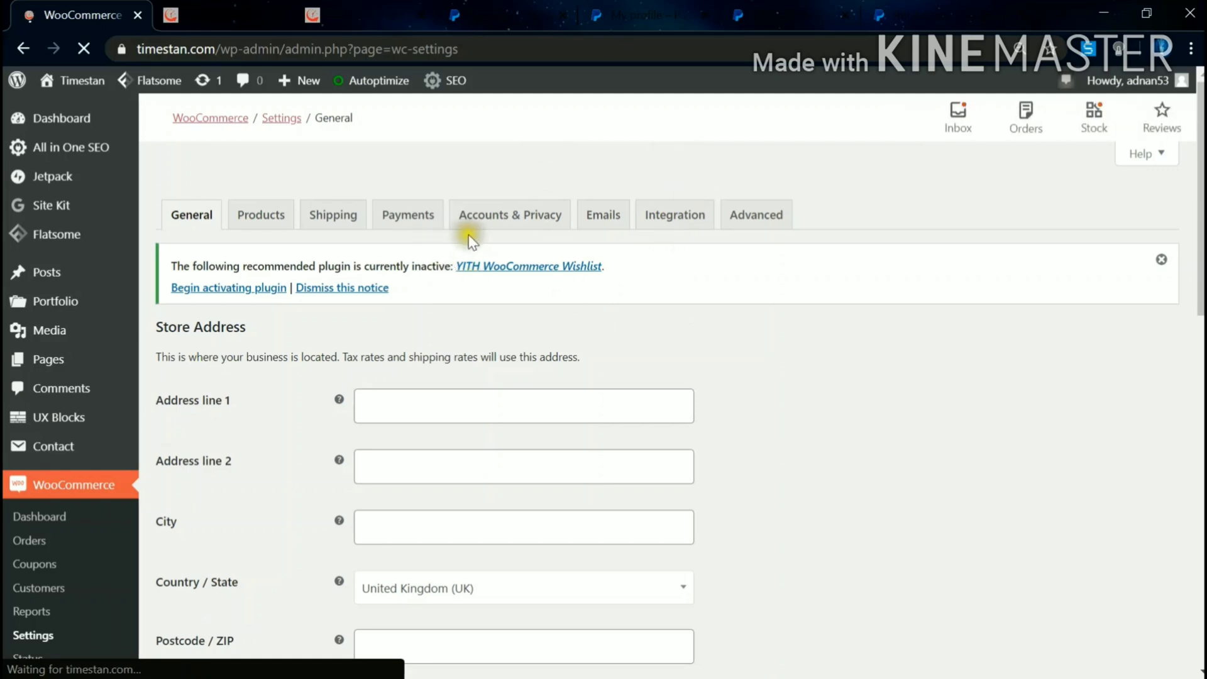
click(409, 219)
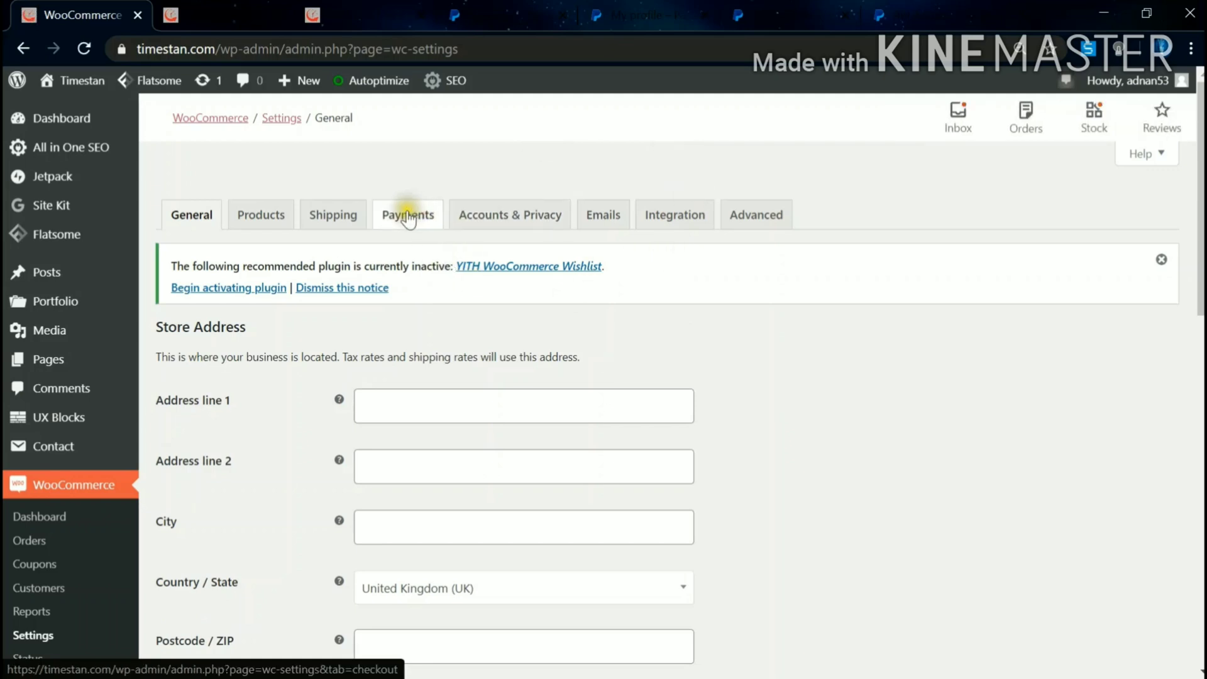
click(409, 219)
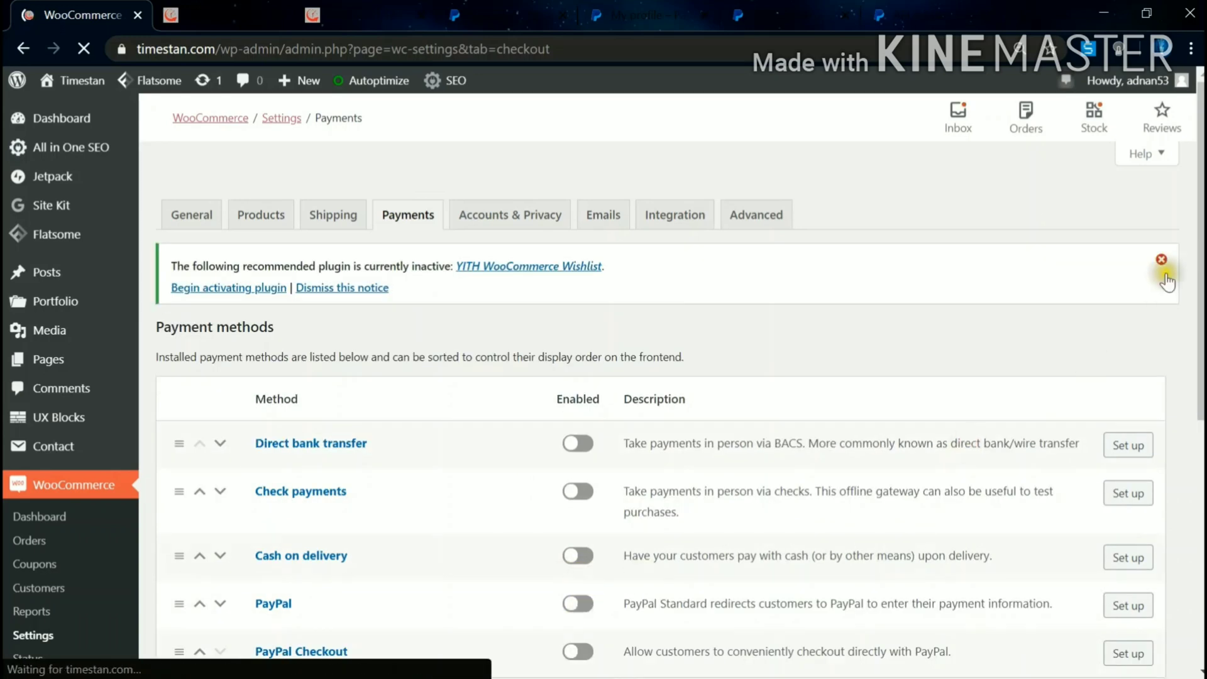
Switch PayPal Checkout to Enabled in the payment methods list and save changes.
scroll(1189, 342, down, 2)
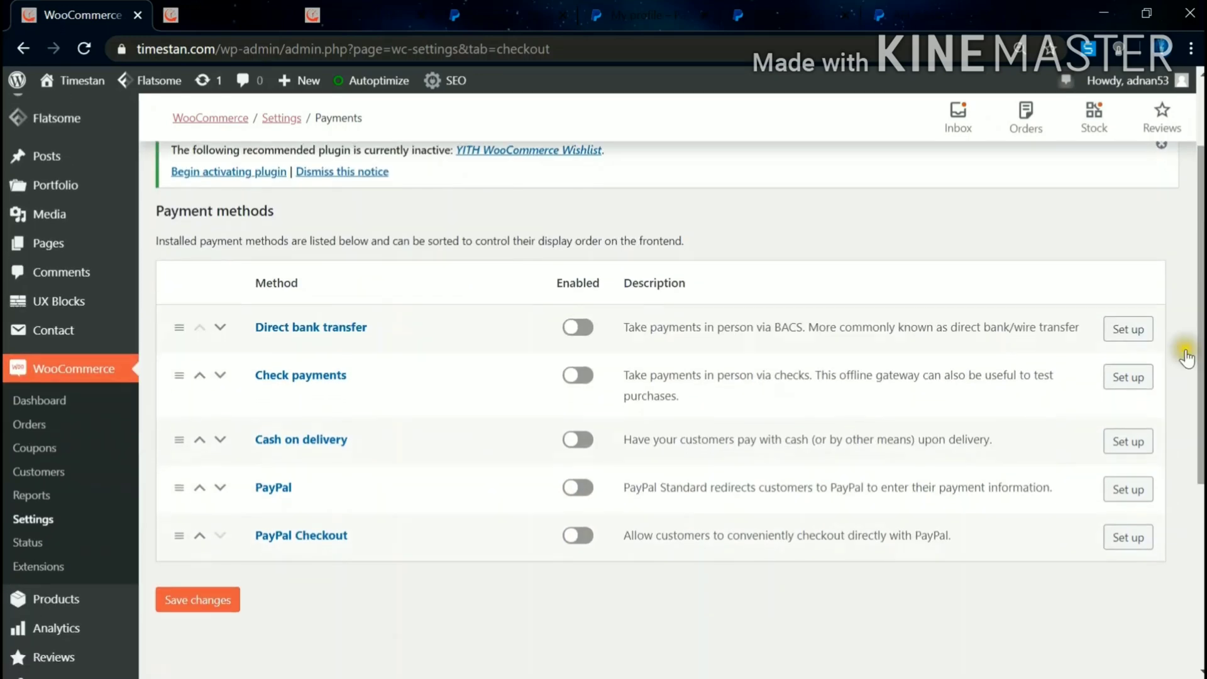
click(578, 536)
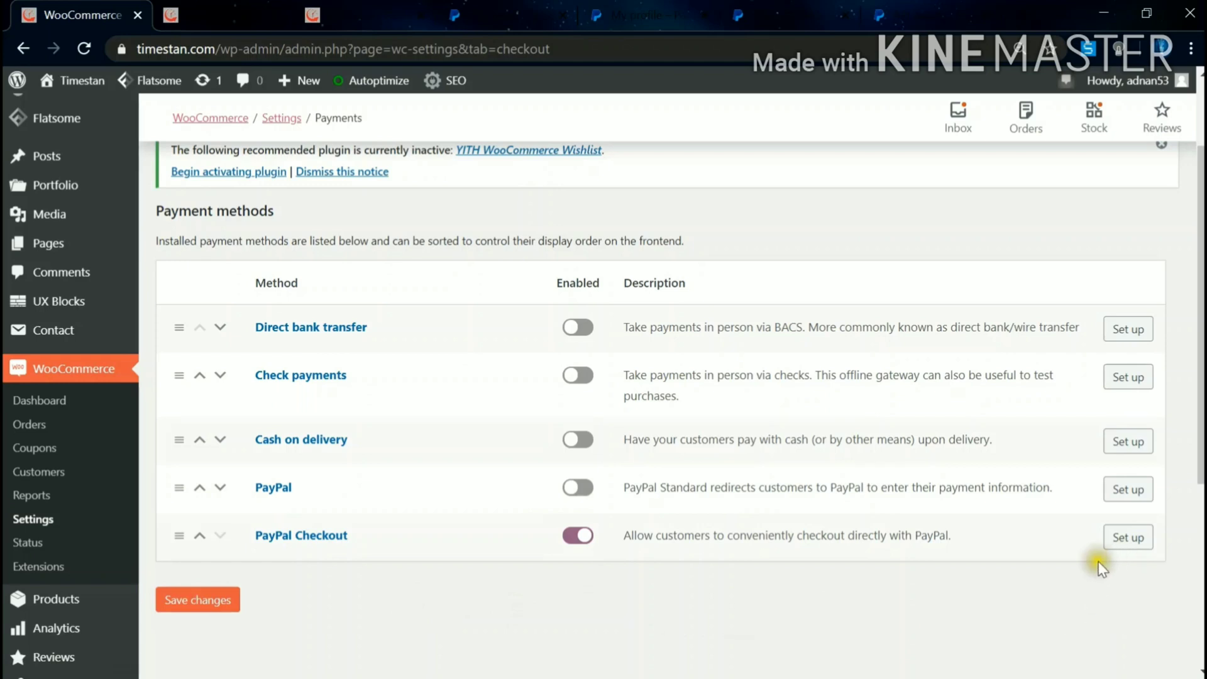
click(180, 605)
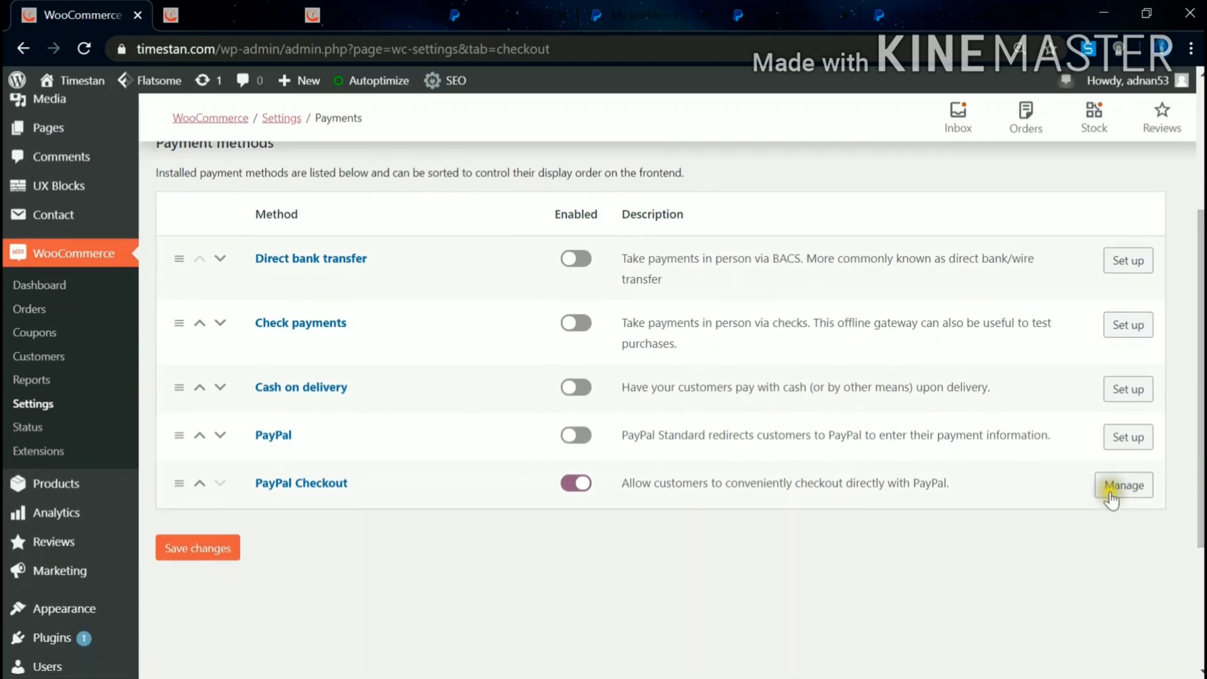
Open PayPal Checkout settings, dismiss the inactive-plugin notice, and highlight the checkout title and description.
click(1132, 497)
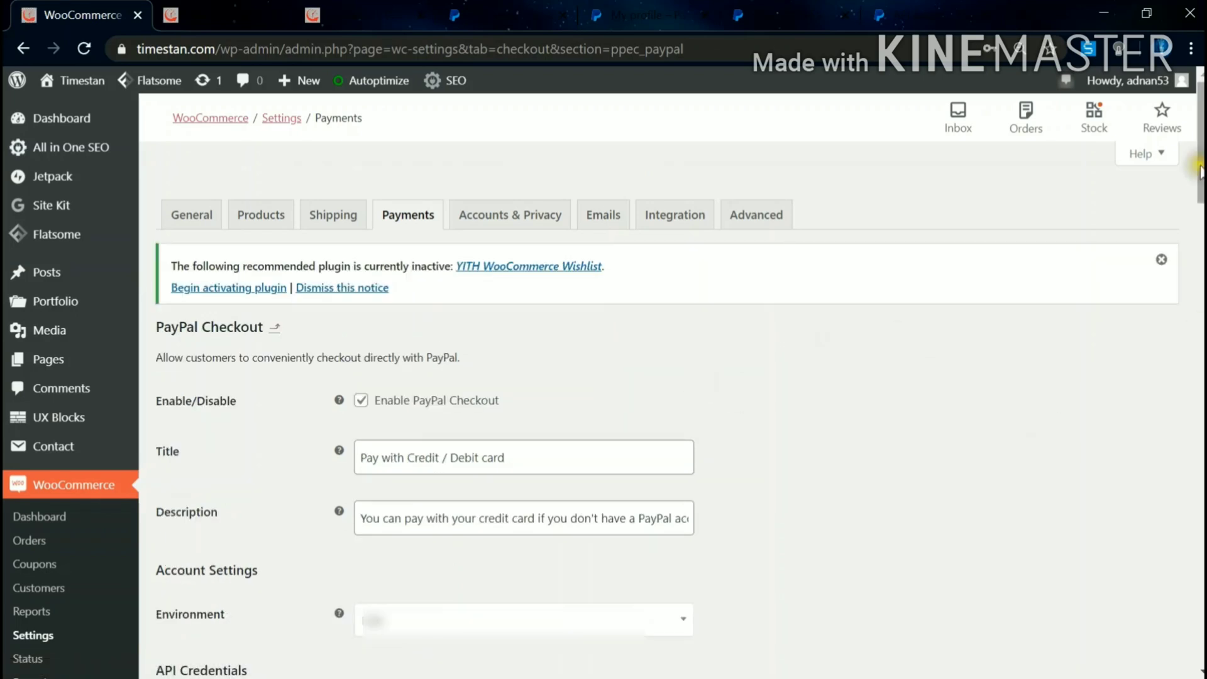
click(1161, 234)
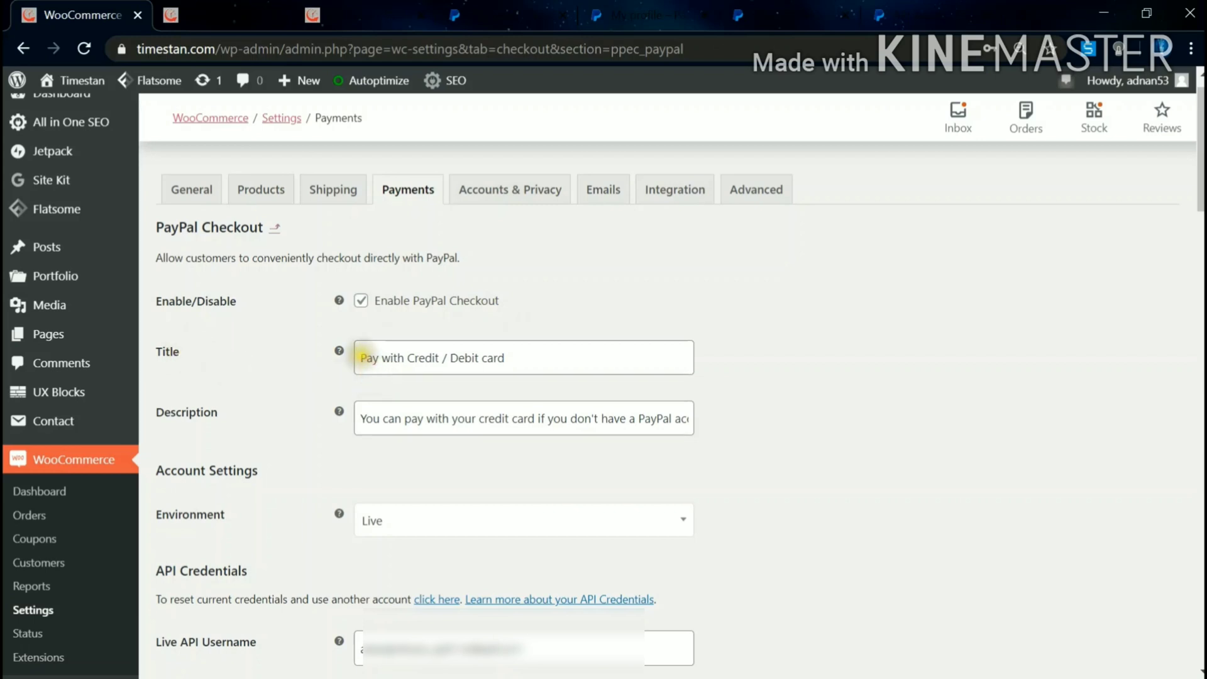
drag(357, 356, 534, 355)
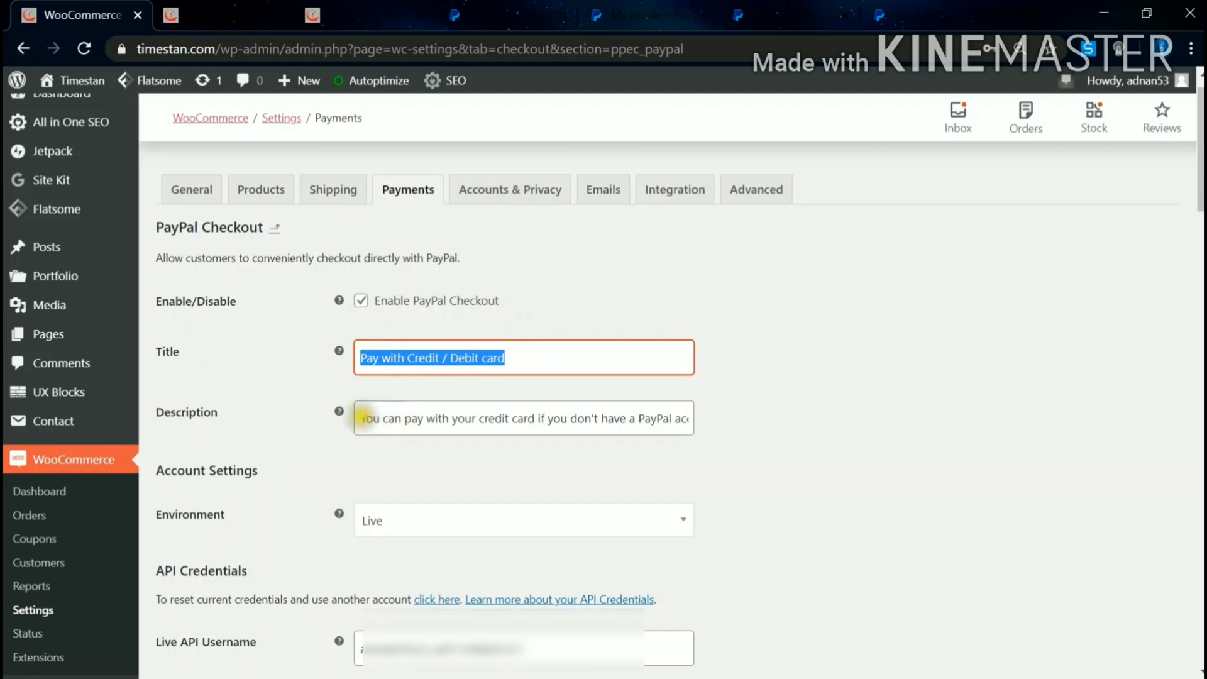
drag(360, 418, 638, 419)
click(510, 482)
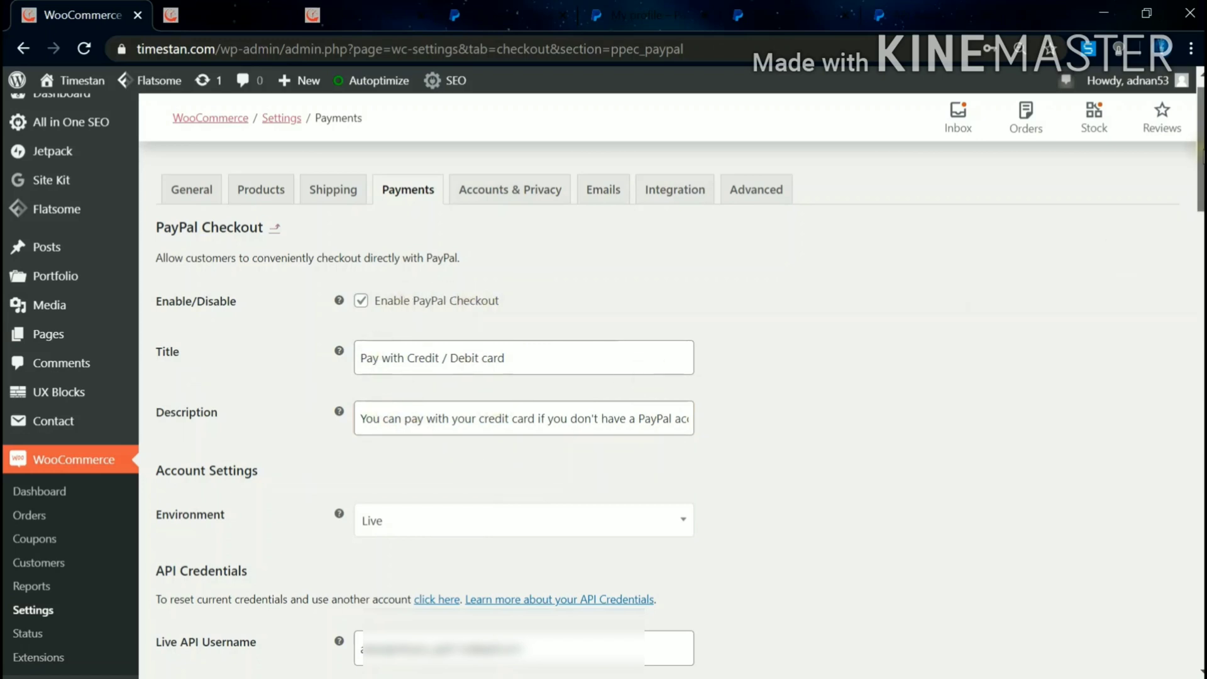
Scroll down to the Live environment API Credentials section and highlight its heading.
scroll(1193, 220, down, 2)
scroll(604, 385, down, 4)
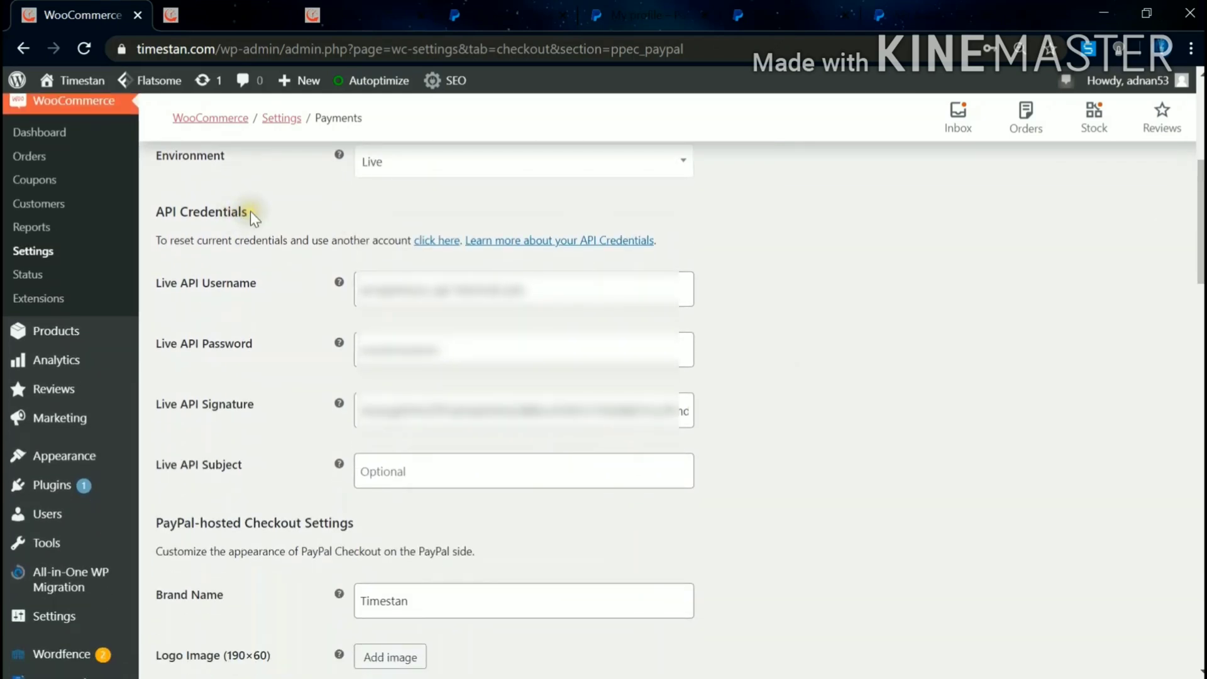
drag(249, 212, 152, 211)
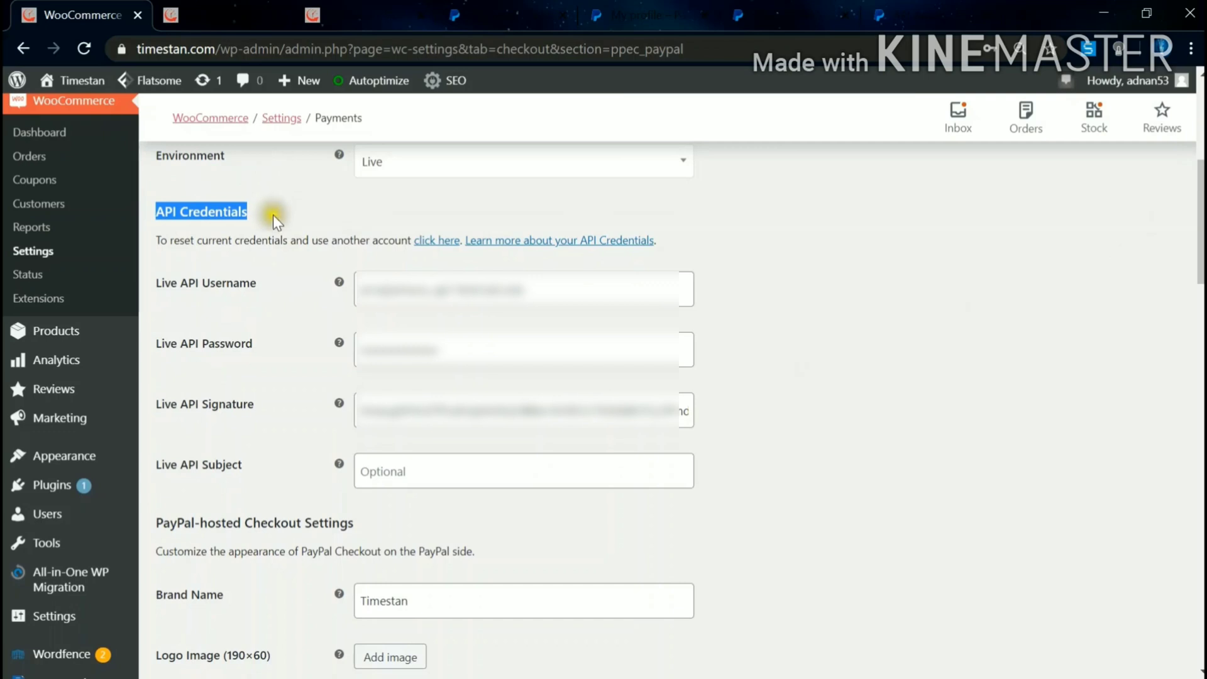
In PayPal My Profile's Selling tools, open API access to reach the payment API credentials page.
click(346, 211)
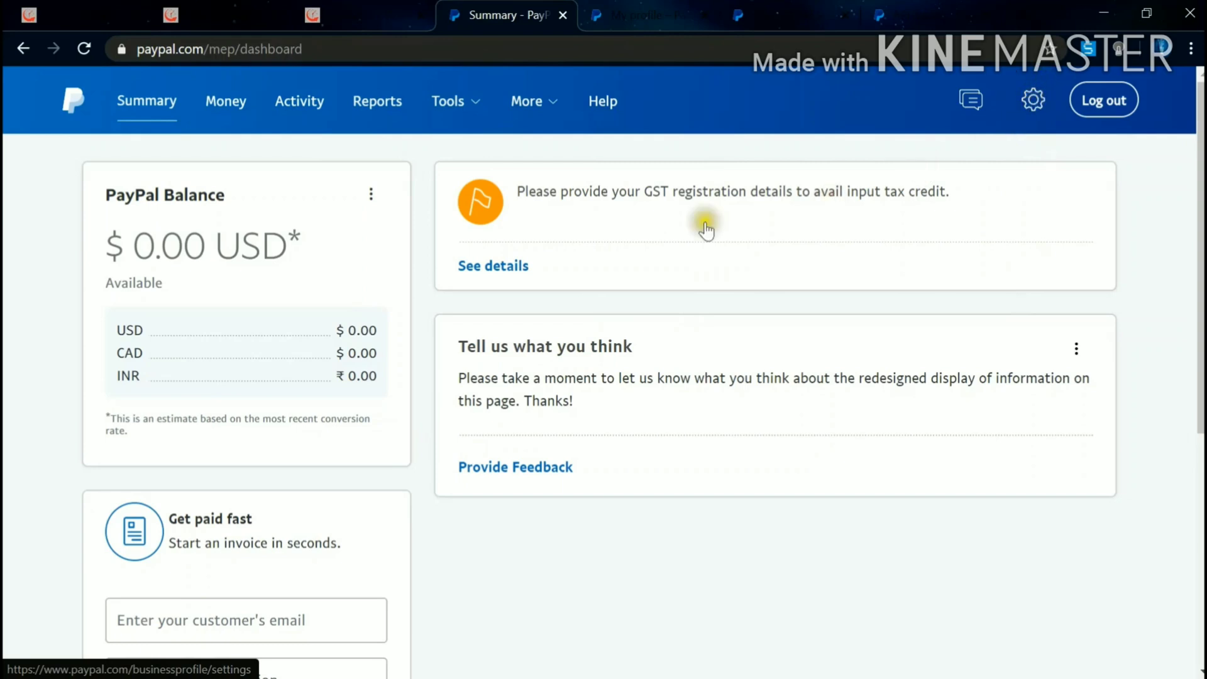
click(624, 11)
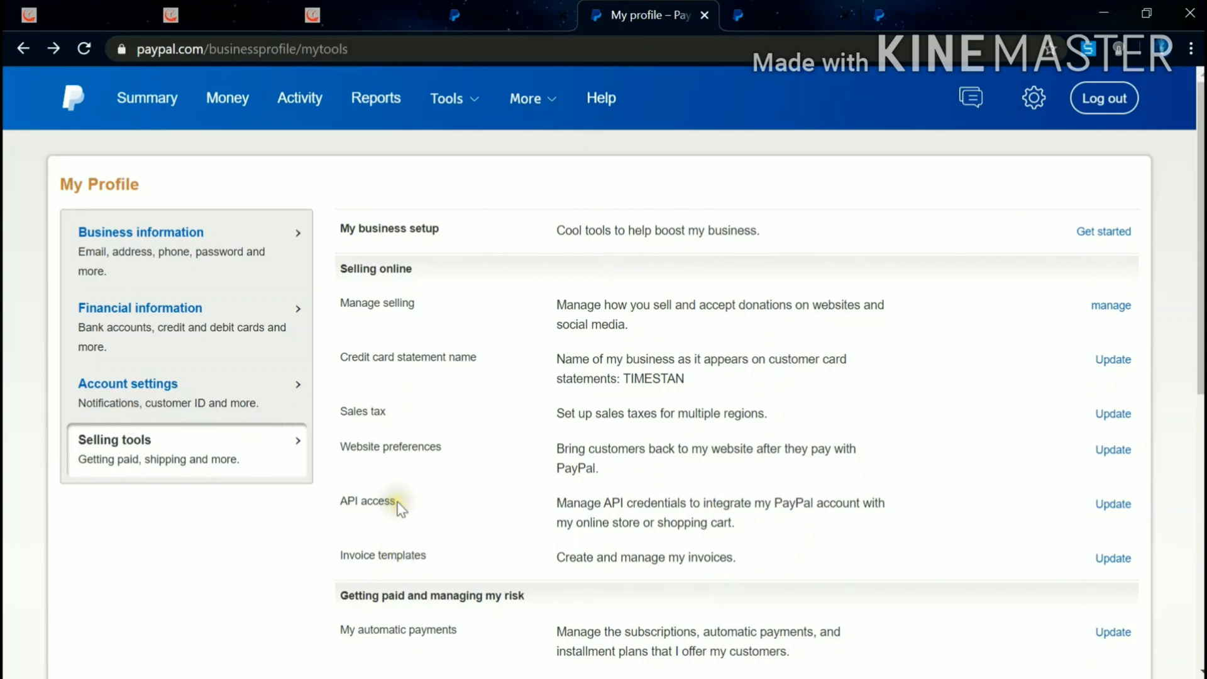
drag(397, 502, 335, 501)
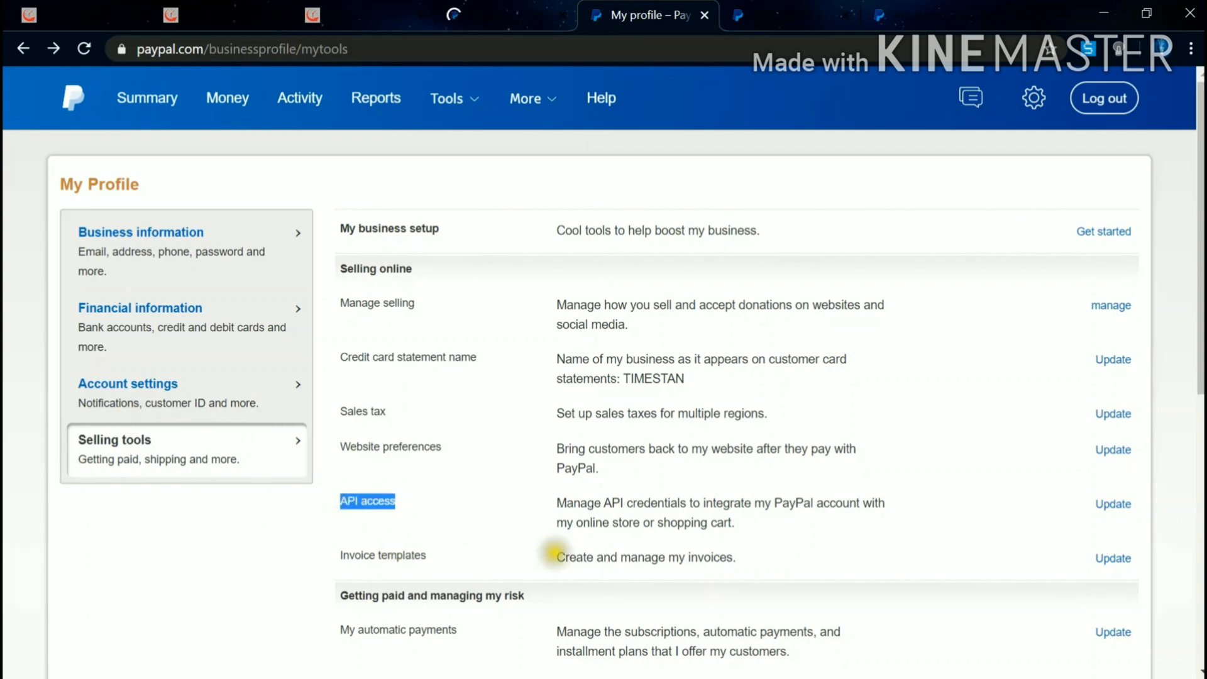
click(1115, 505)
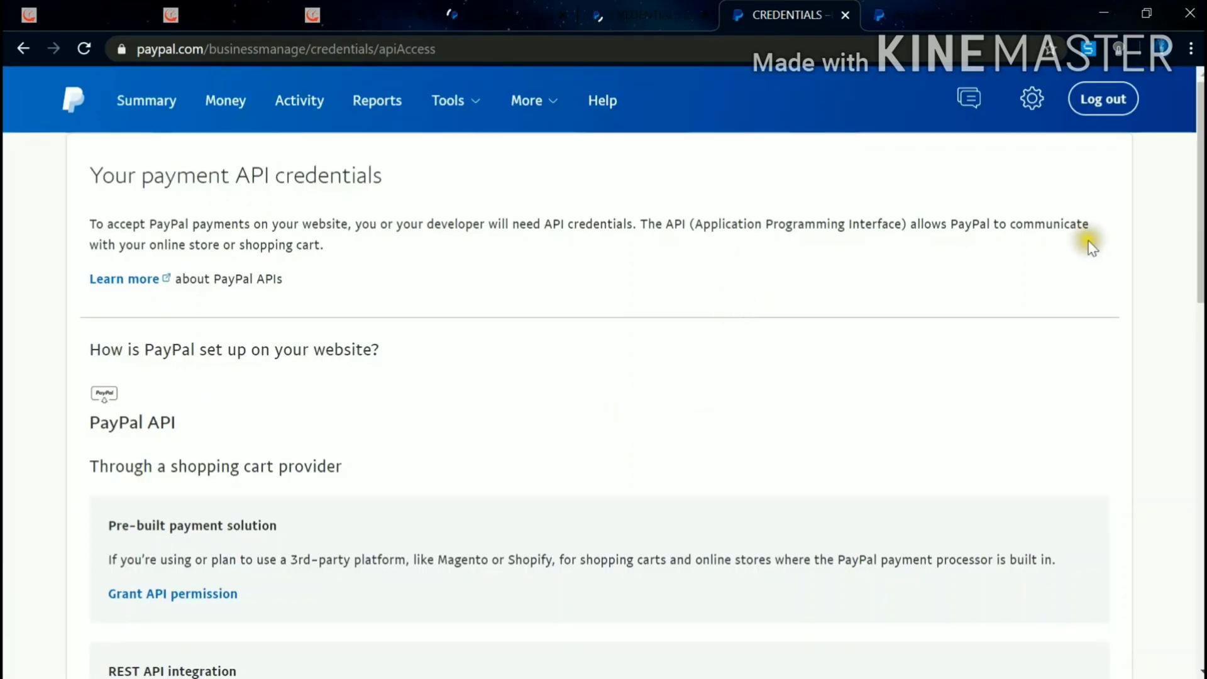
Open the NVP/SOAP API credentials in a new tab and view the API Access page.
drag(1201, 195, 1200, 349)
scroll(267, 473, down, 5)
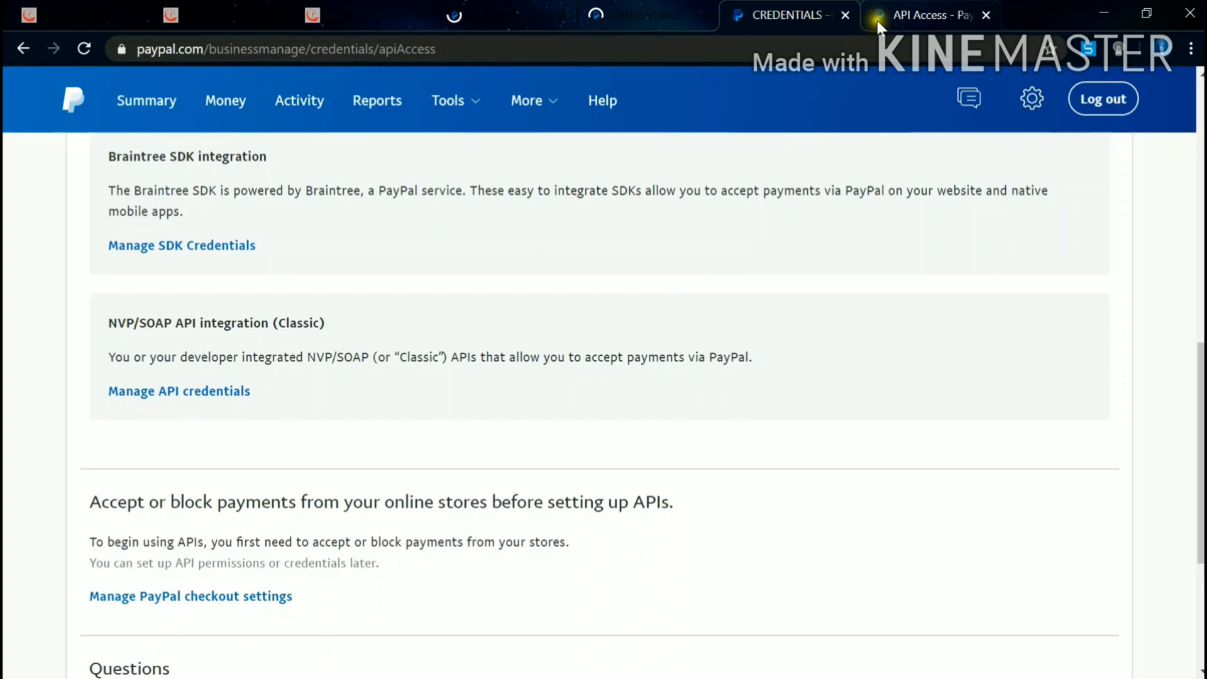
click(157, 400)
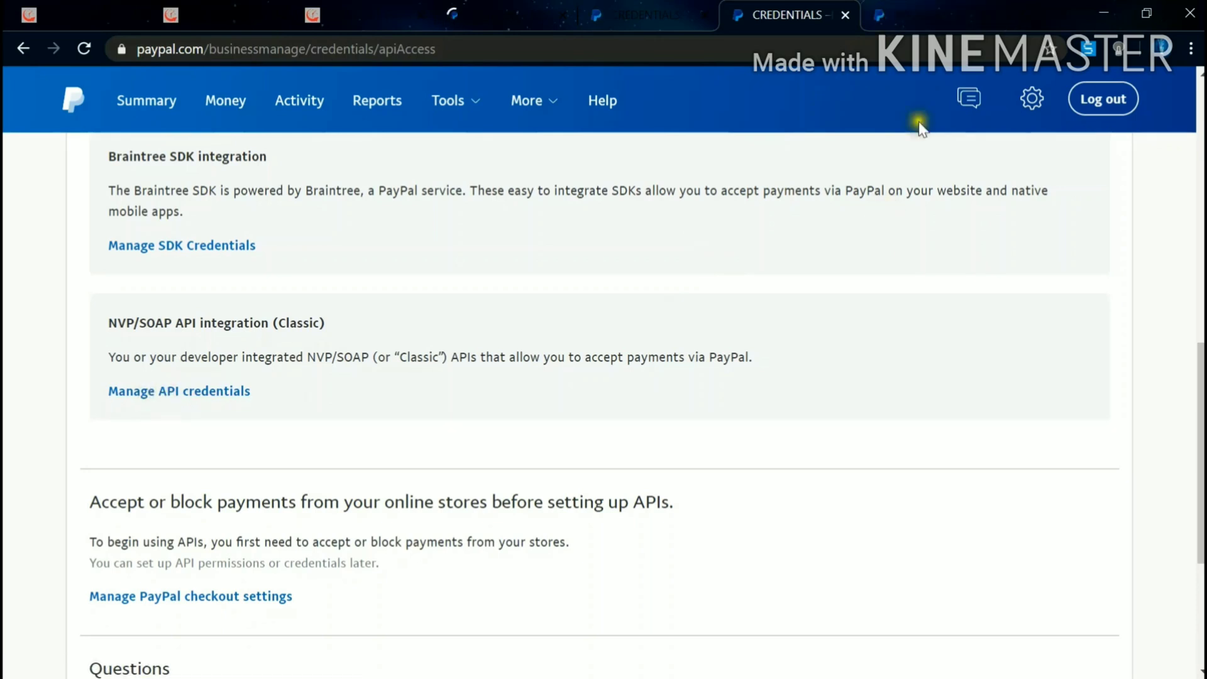
click(900, 14)
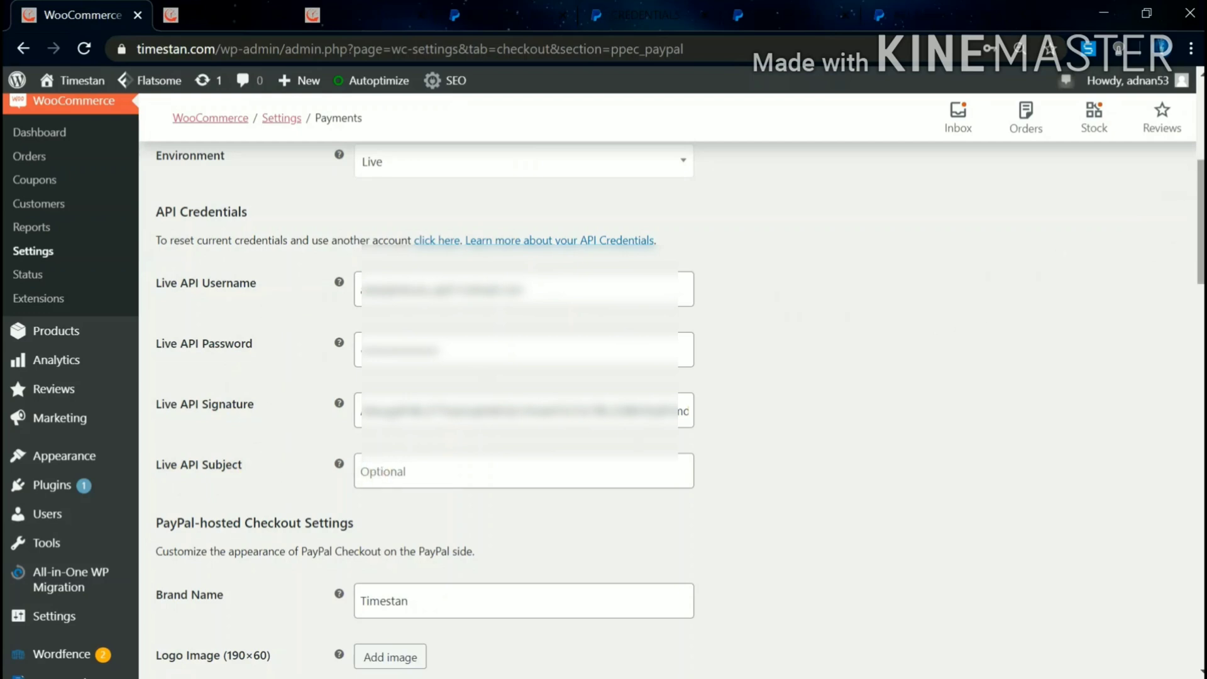
scroll(667, 378, down, 6)
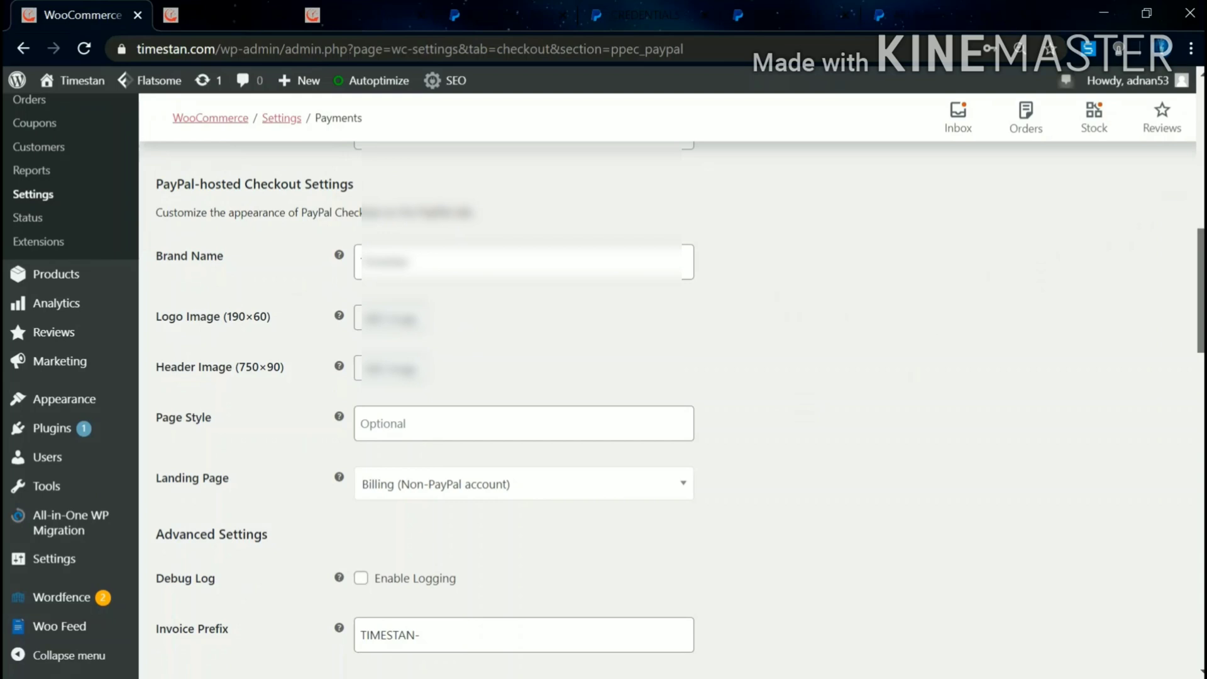
scroll(667, 377, down, 1)
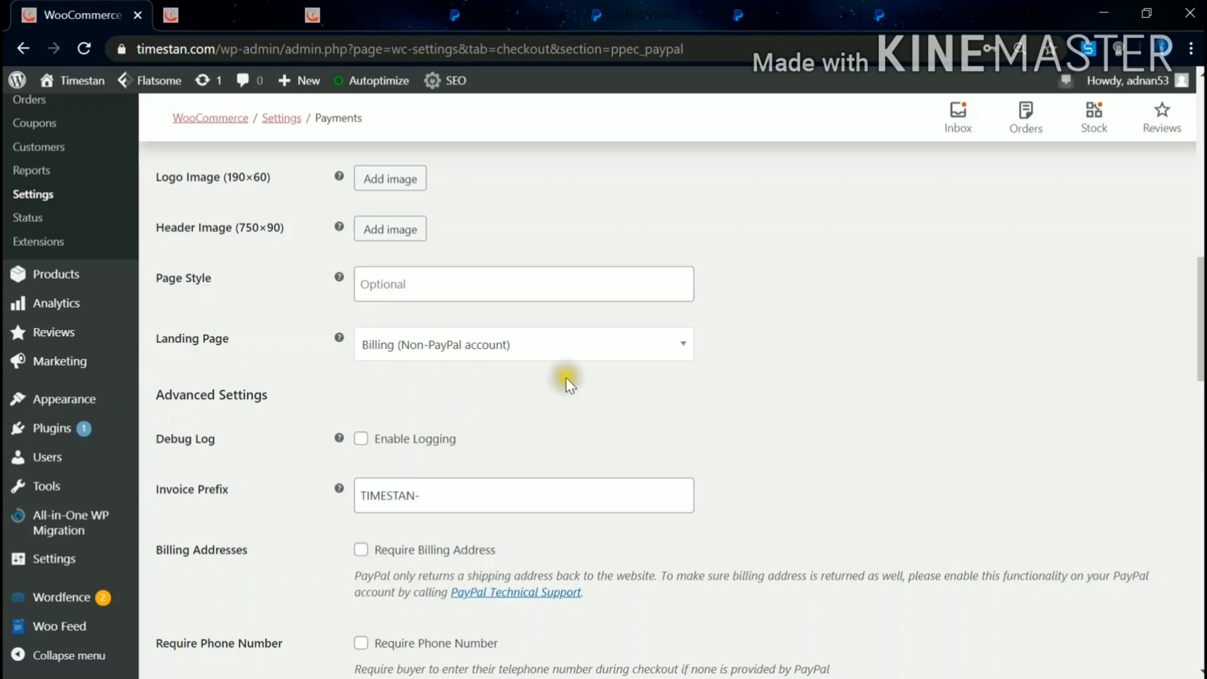
click(666, 356)
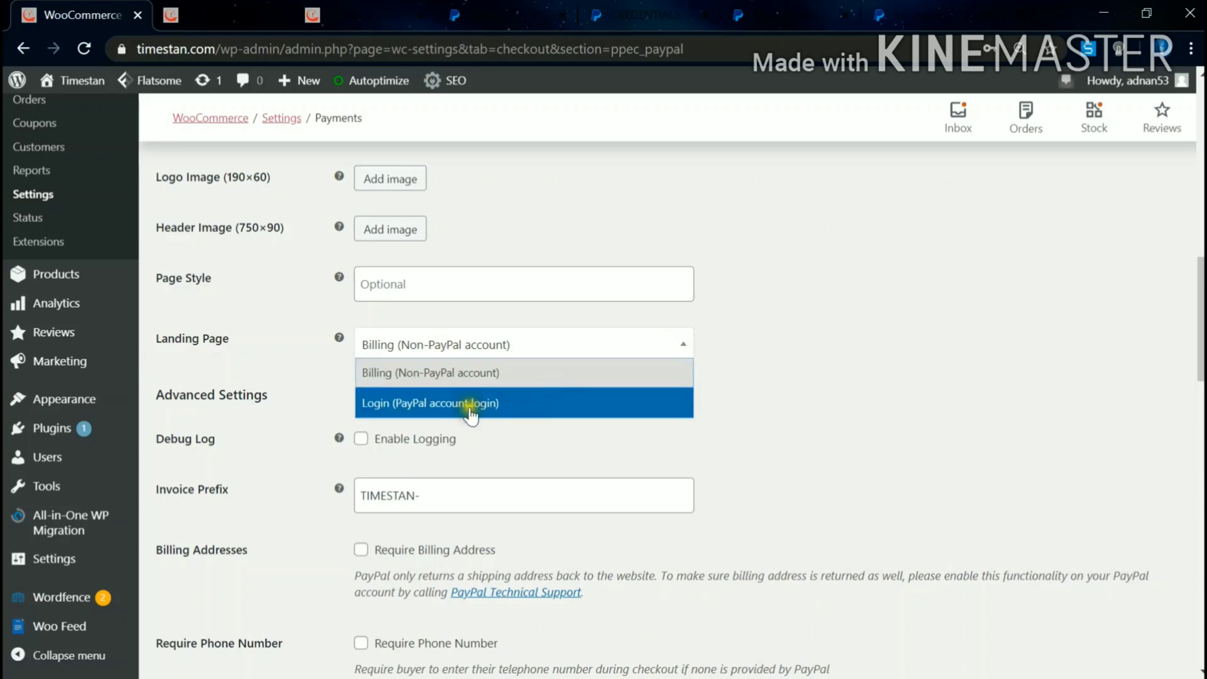
click(306, 364)
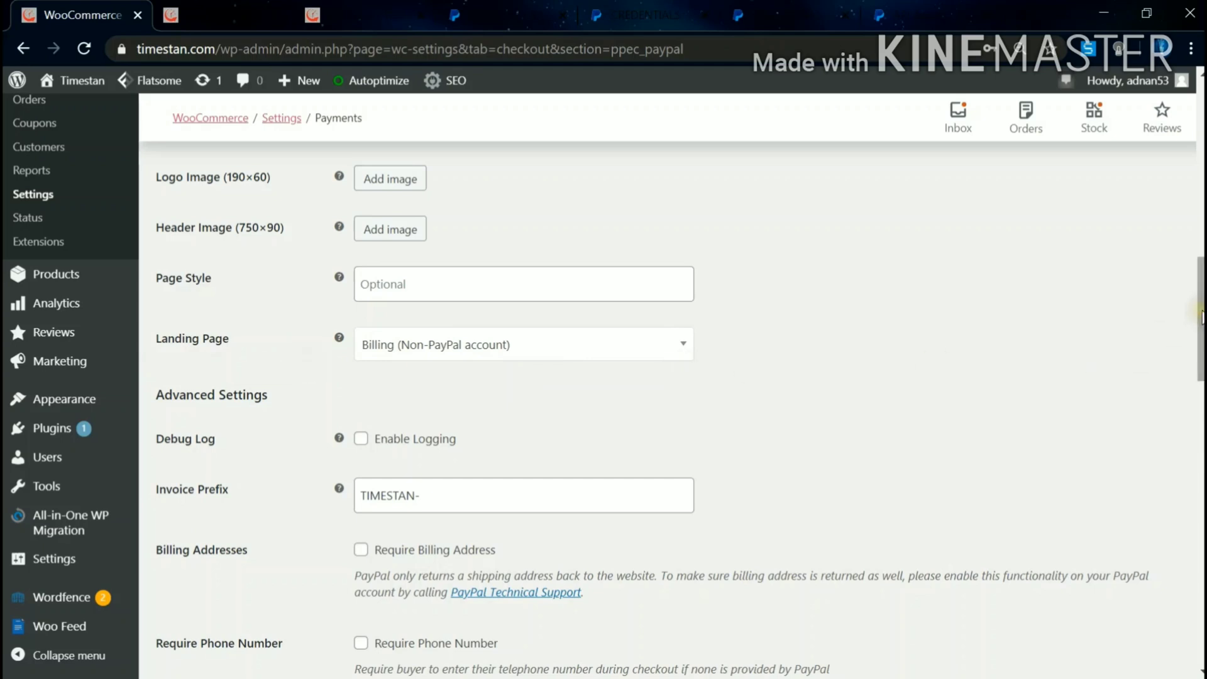
drag(1202, 318, 1202, 470)
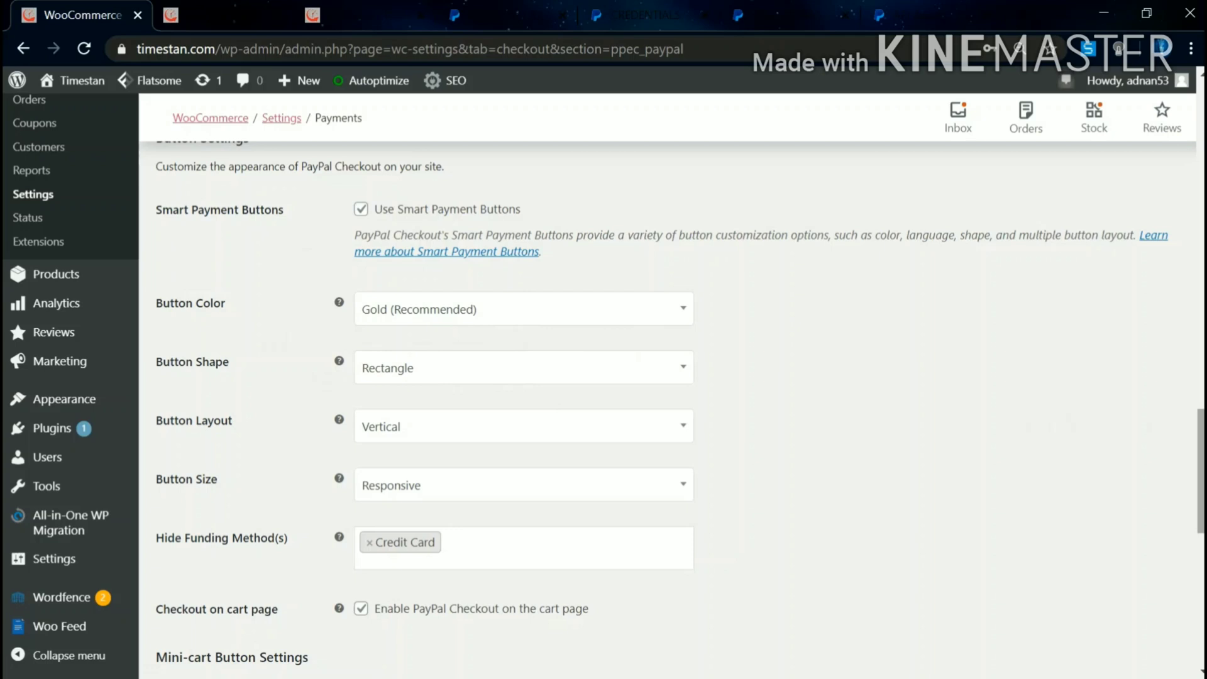
Scroll to the bottom of the PayPal Checkout settings and save them.
scroll(679, 402, down, 7)
scroll(679, 403, down, 4)
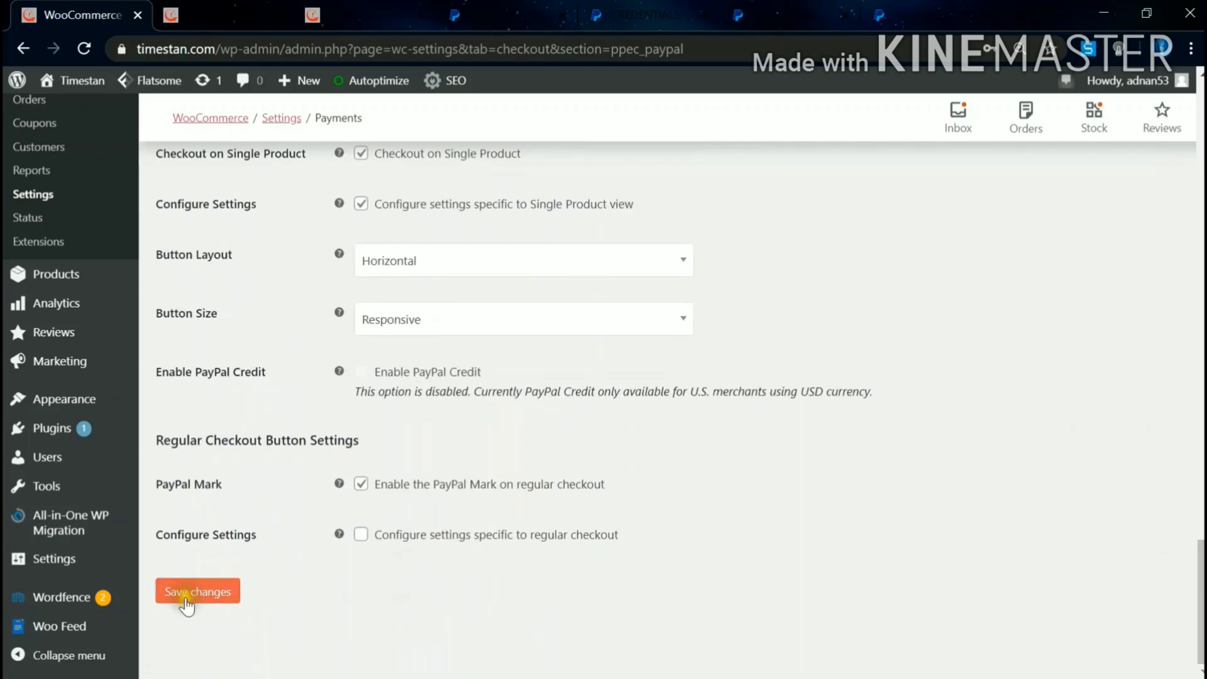
click(182, 596)
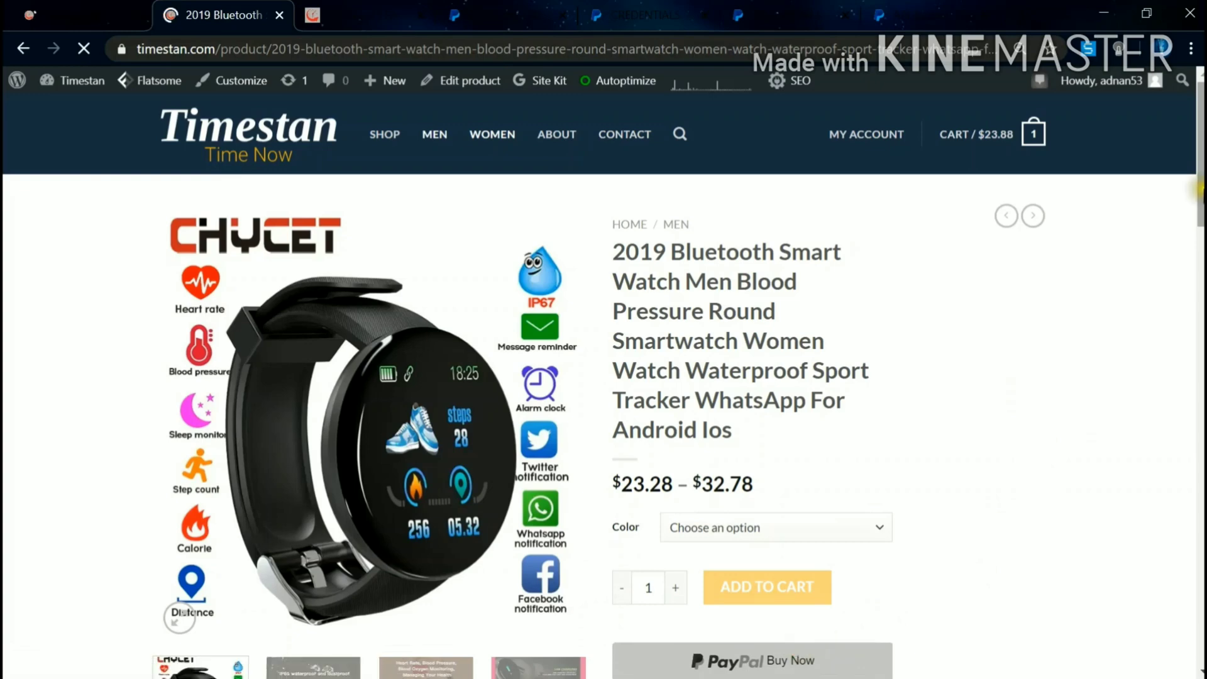
Choose D18 Blue from the smart watch's Color dropdown, showing $23.88 and the PayPal Buy Now button.
scroll(1013, 436, down, 1)
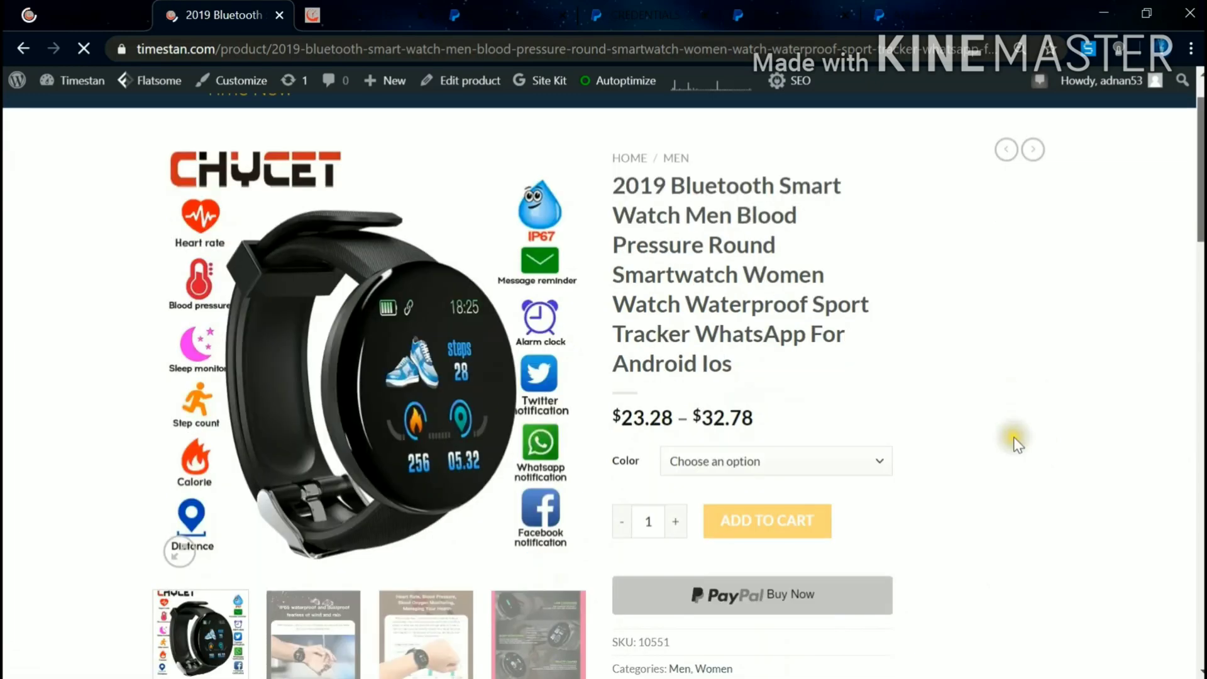
scroll(1026, 428, down, 1)
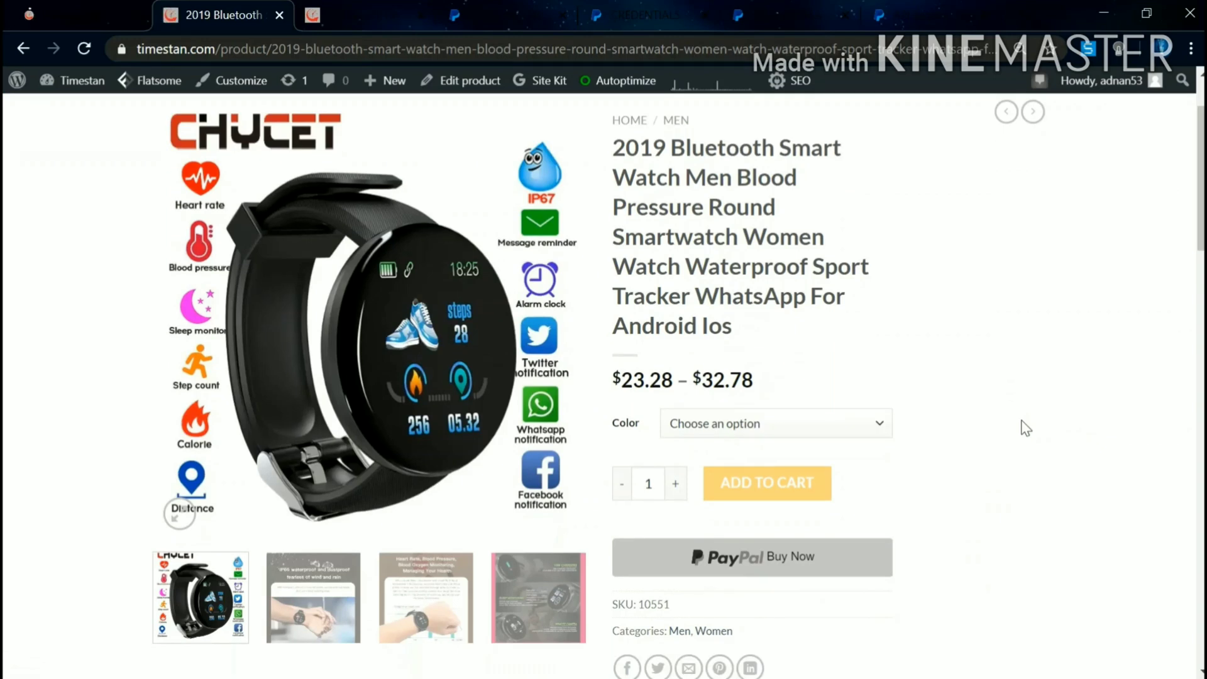
click(802, 426)
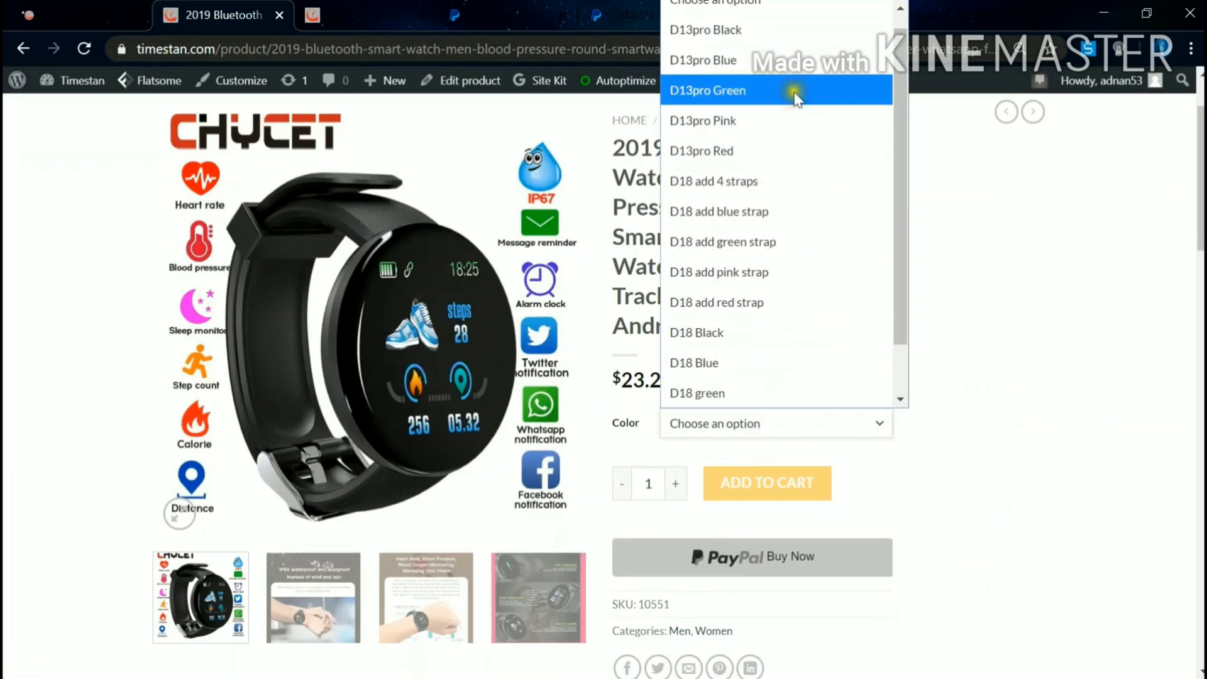
drag(896, 266, 895, 301)
click(1078, 371)
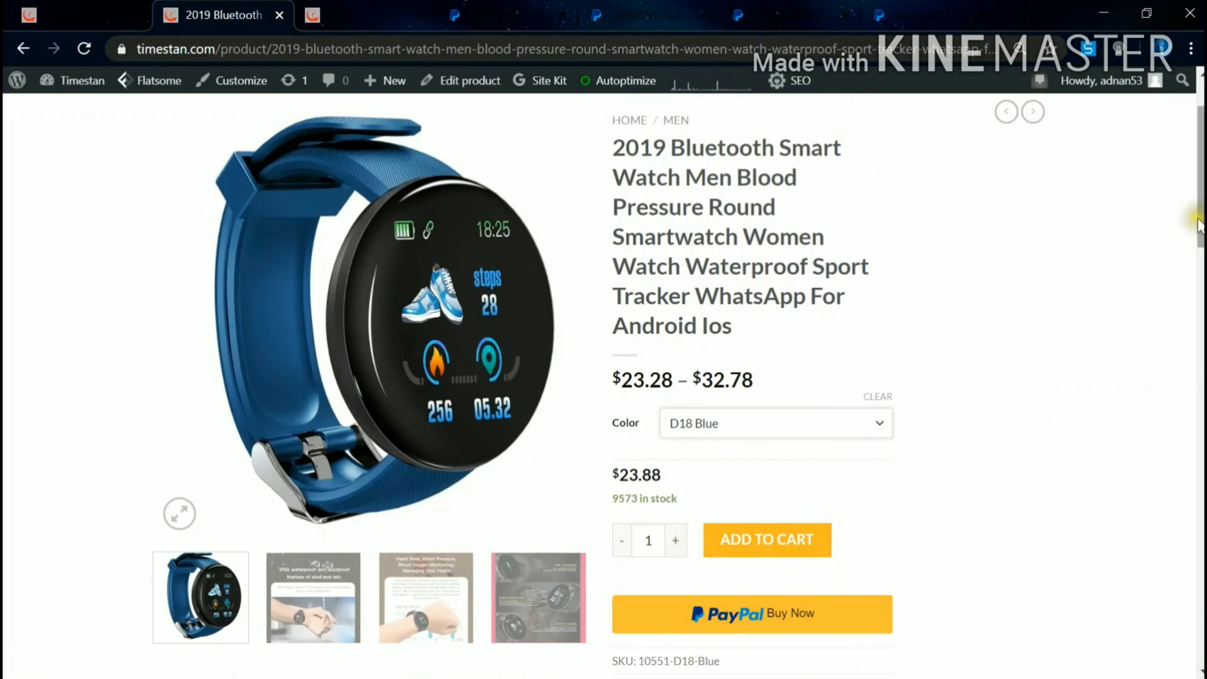
scroll(1201, 176, up, 1)
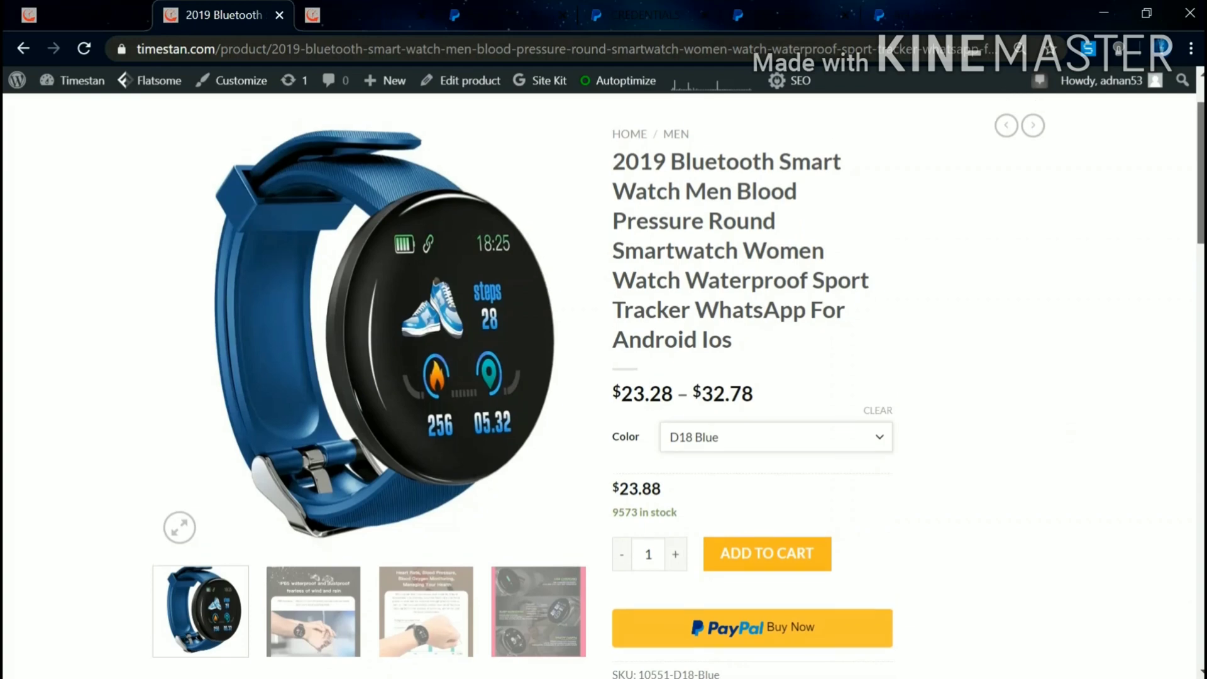
scroll(1201, 189, down, 1)
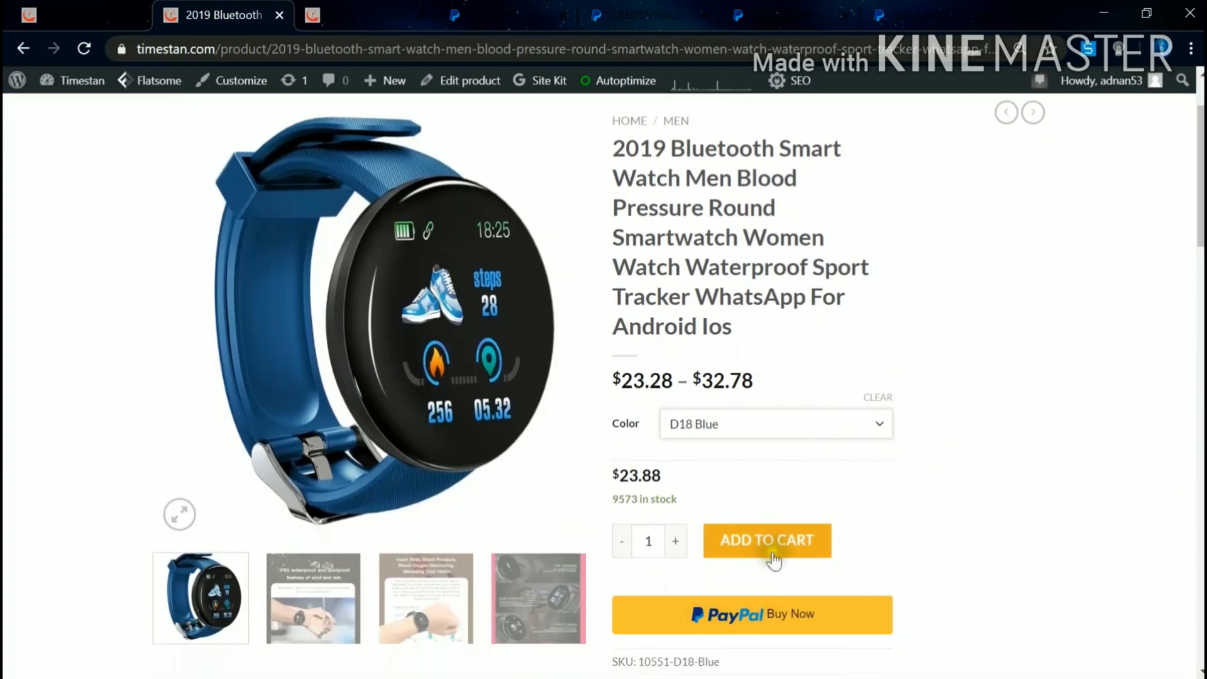
click(761, 620)
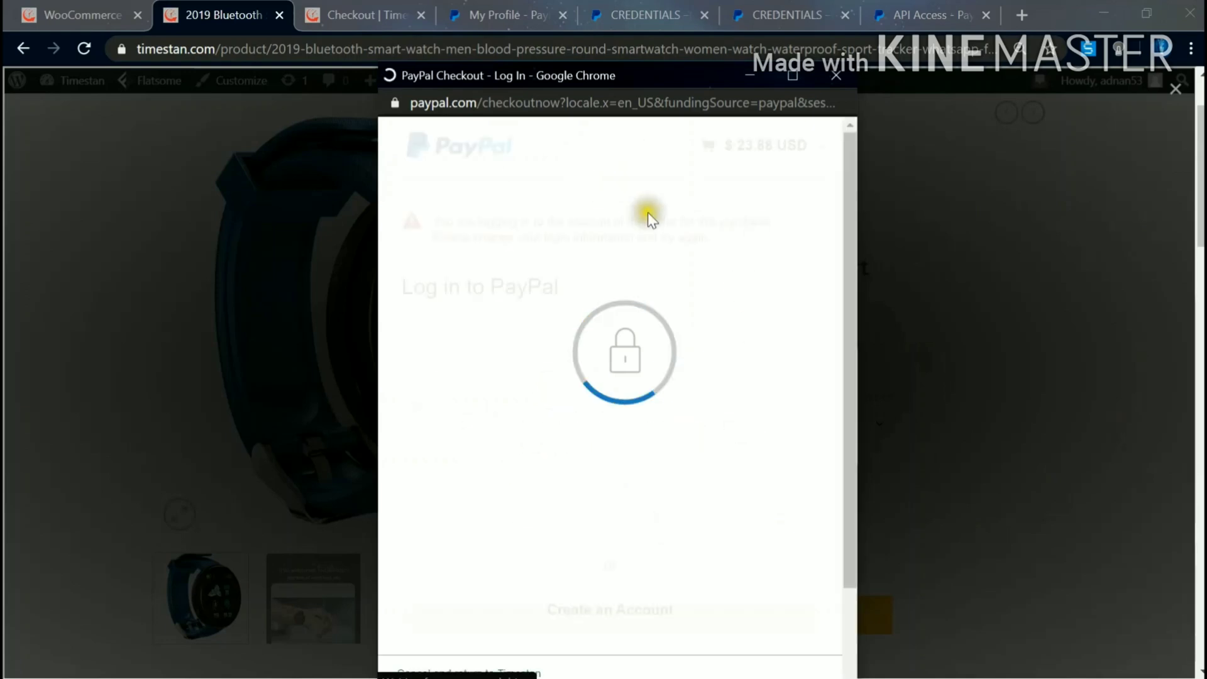
click(835, 74)
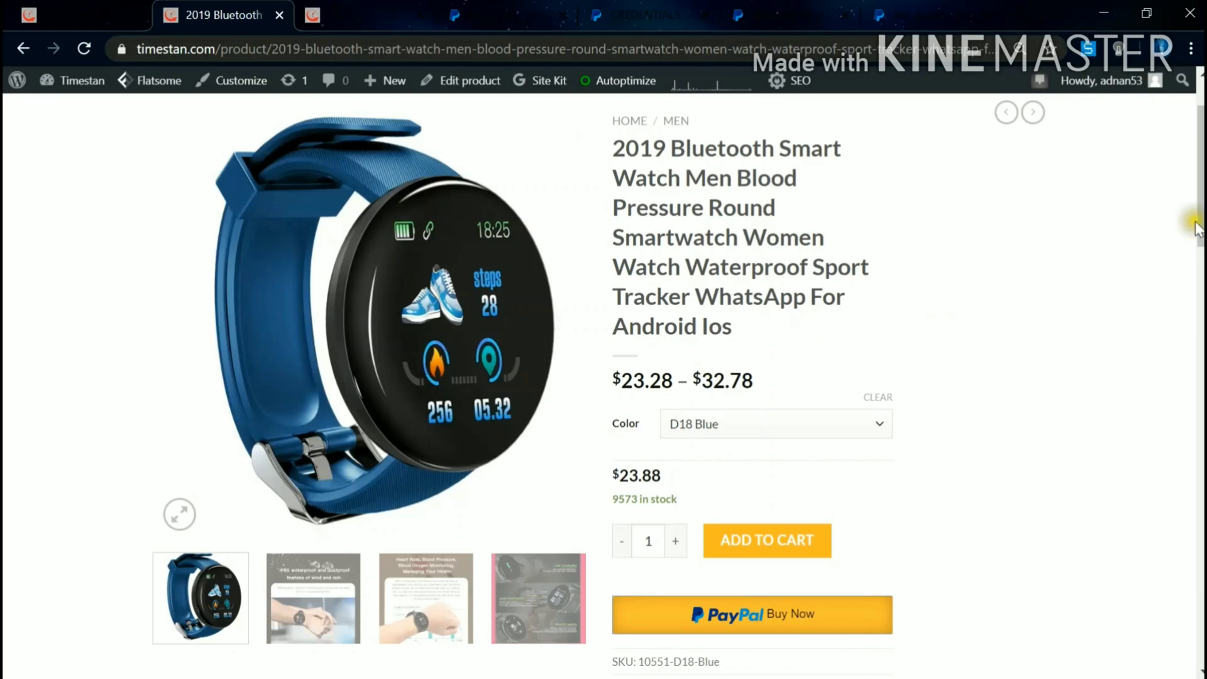
scroll(1201, 223, up, 2)
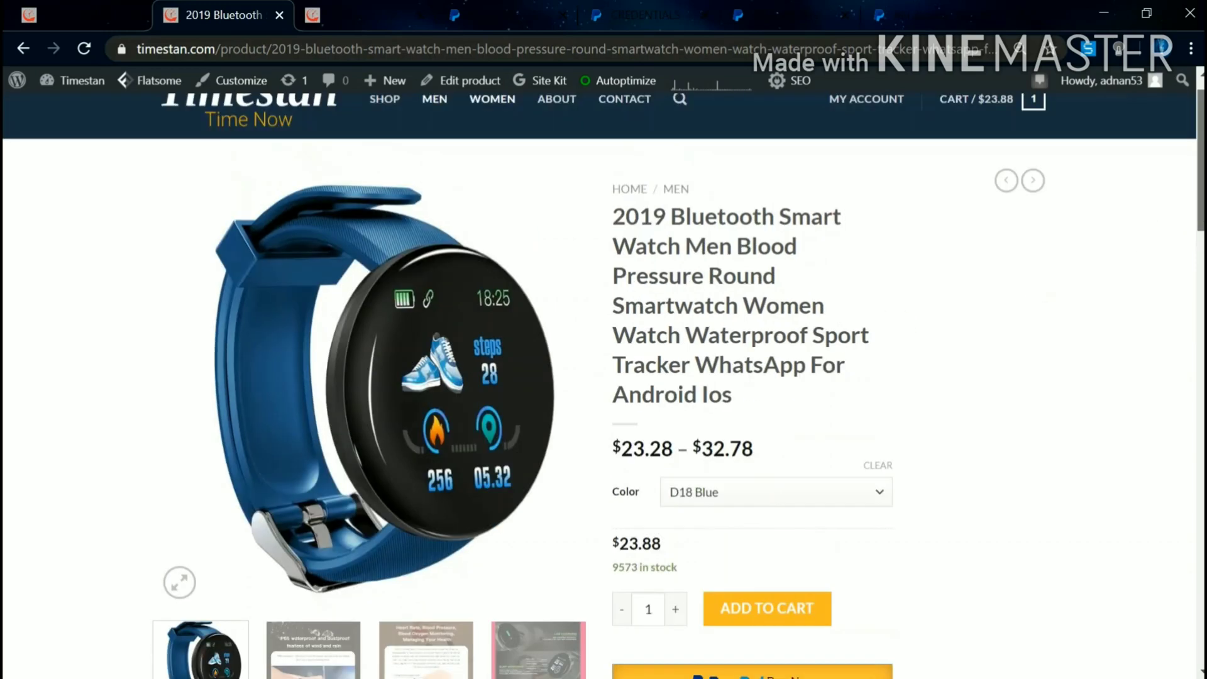
mouse_move(976, 140)
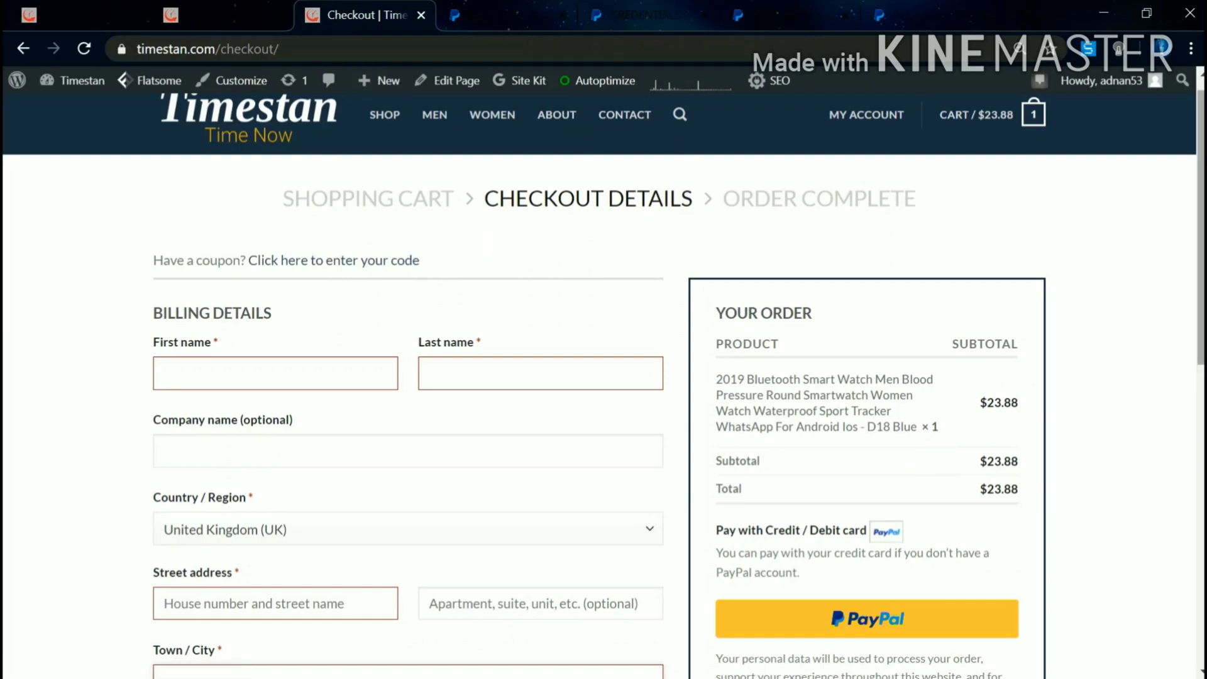
On checkout, highlight the 'Pay with Credit / Debit card' payment title and its description sentence.
scroll(604, 384, down, 3)
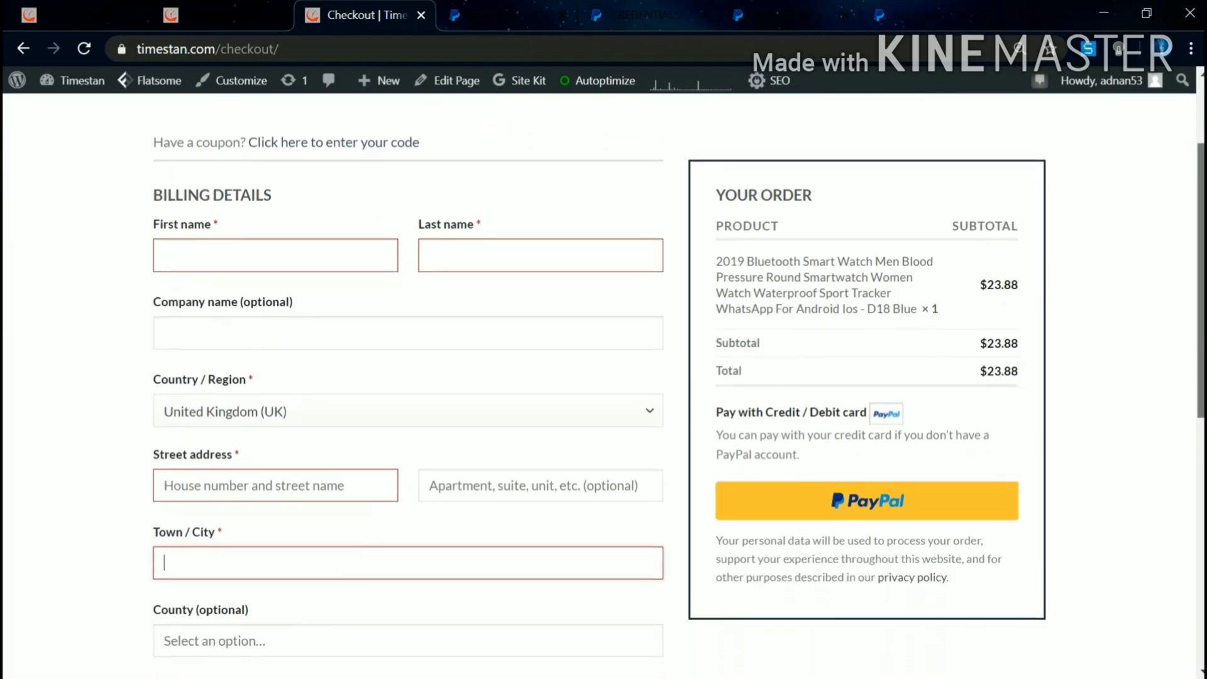
scroll(604, 384, down, 1)
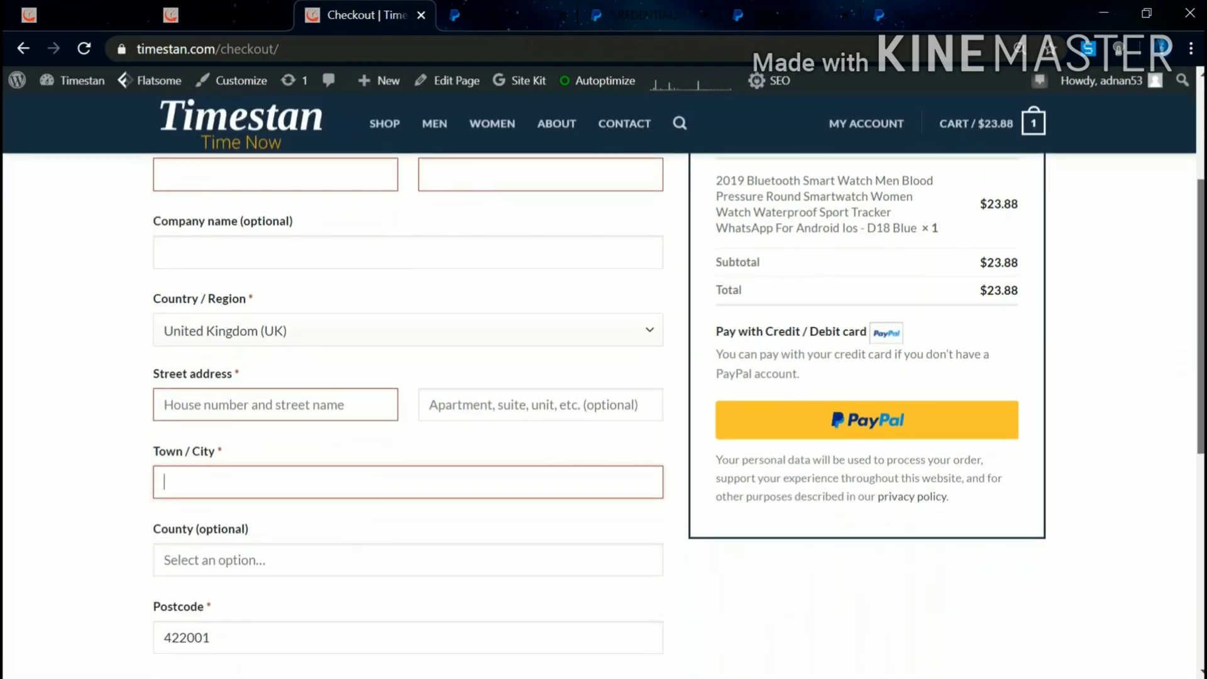
scroll(604, 415, up, 2)
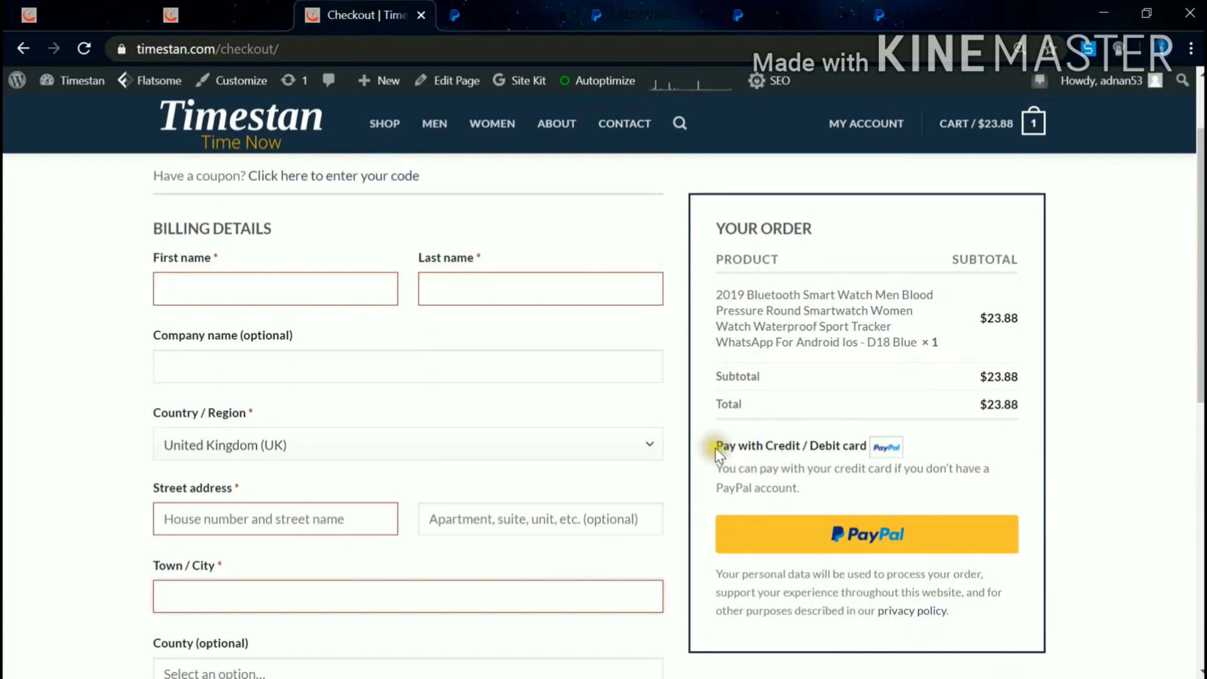
drag(716, 447, 767, 446)
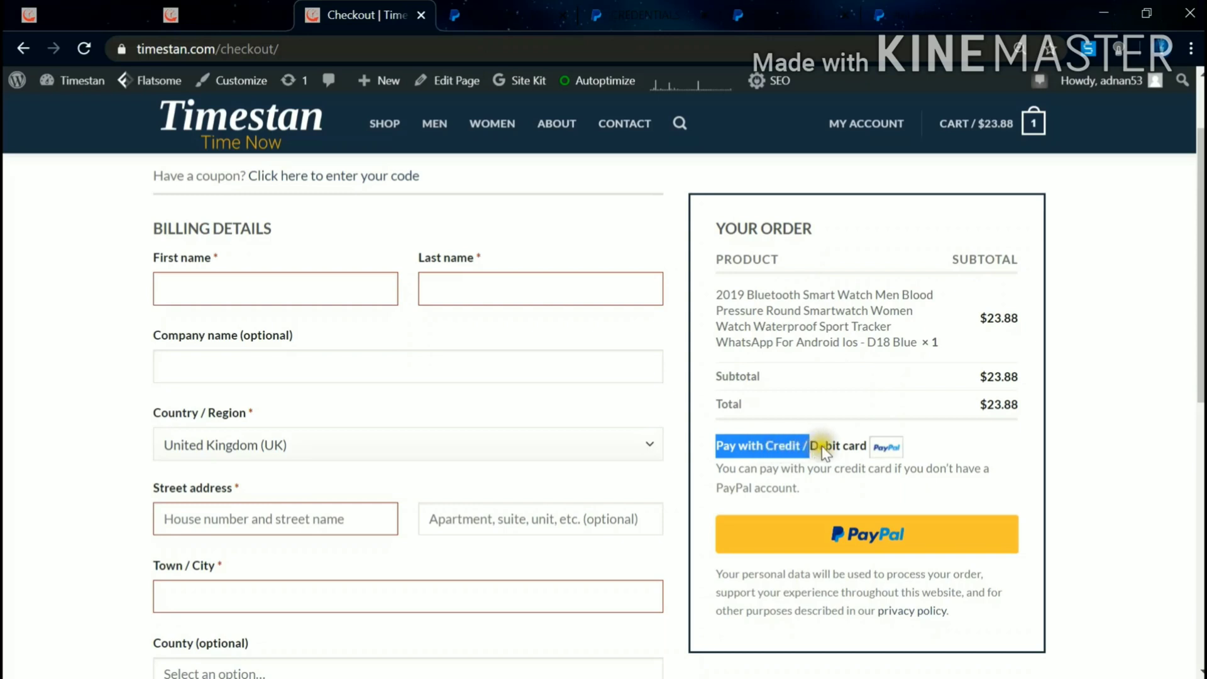
drag(865, 451, 868, 450)
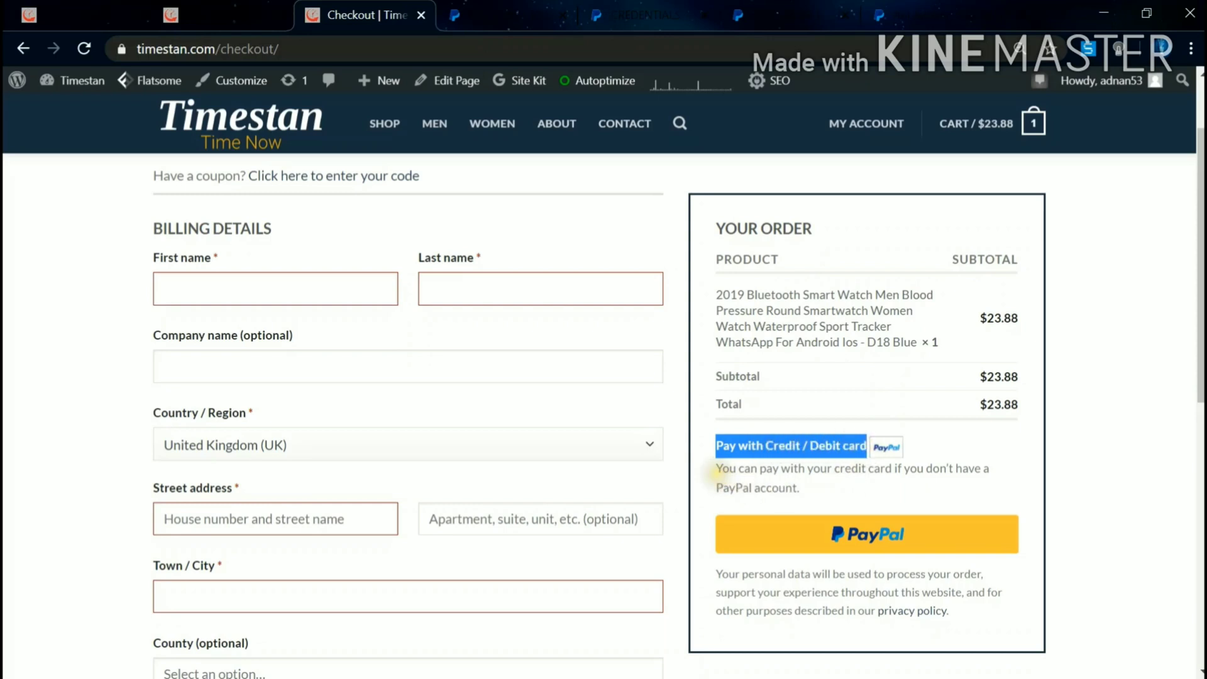
drag(717, 468, 764, 469)
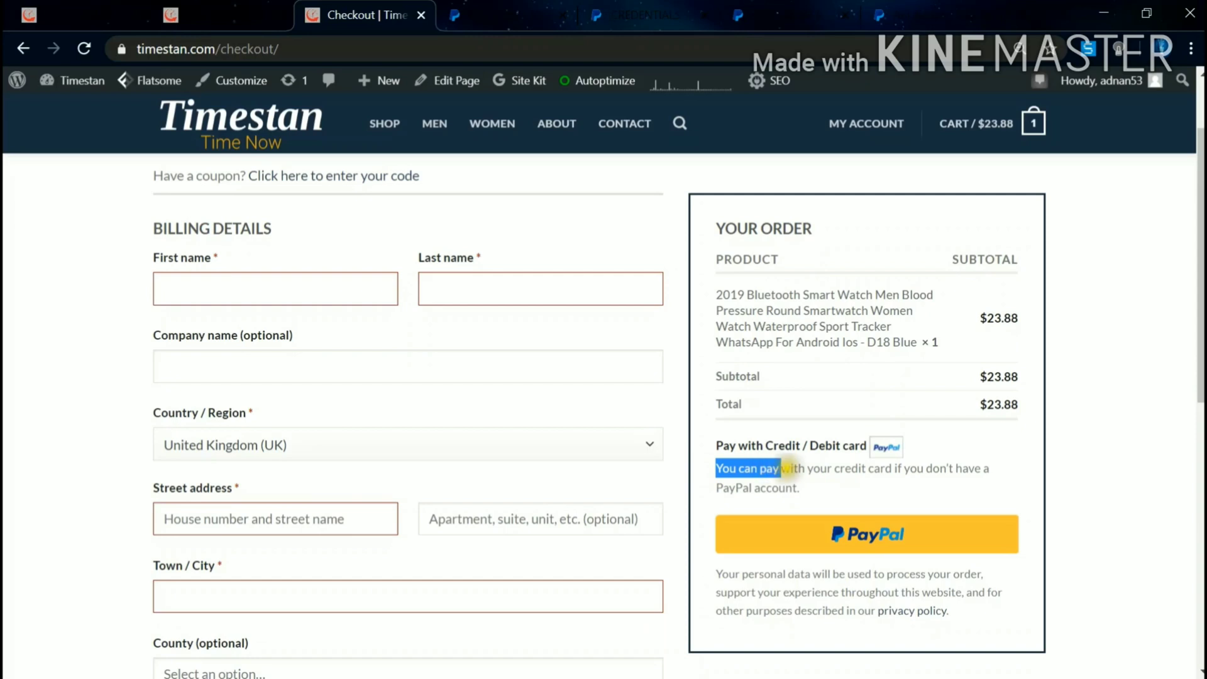
drag(786, 472, 805, 490)
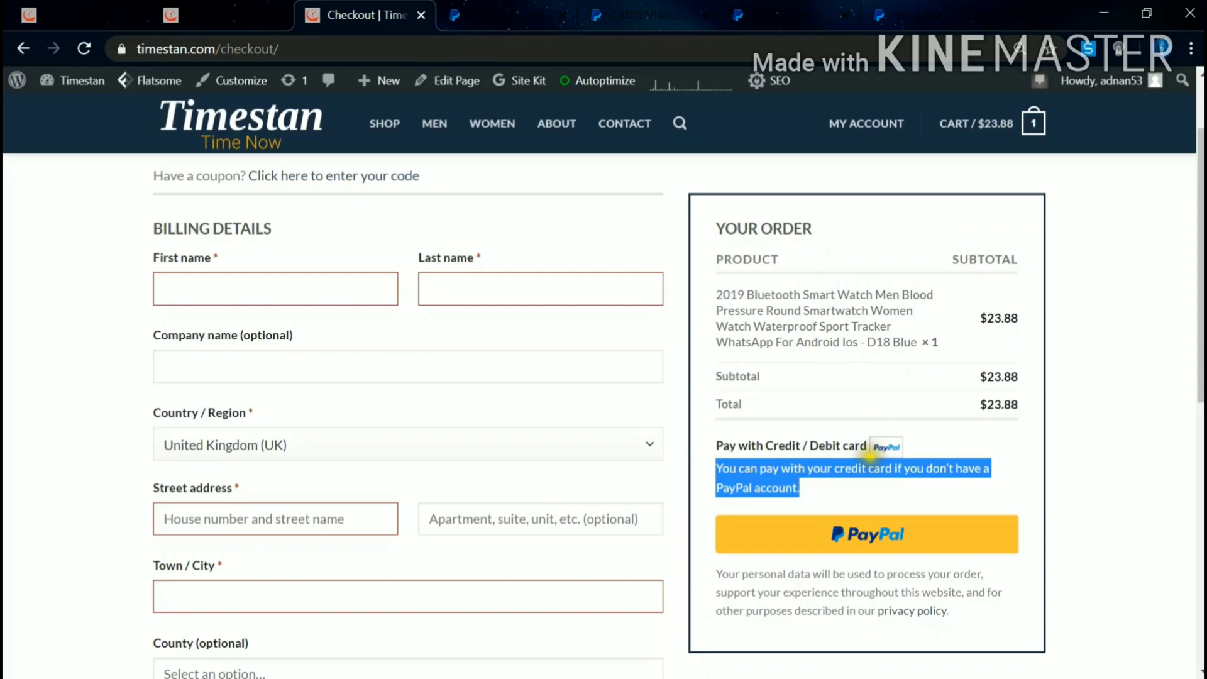
click(856, 489)
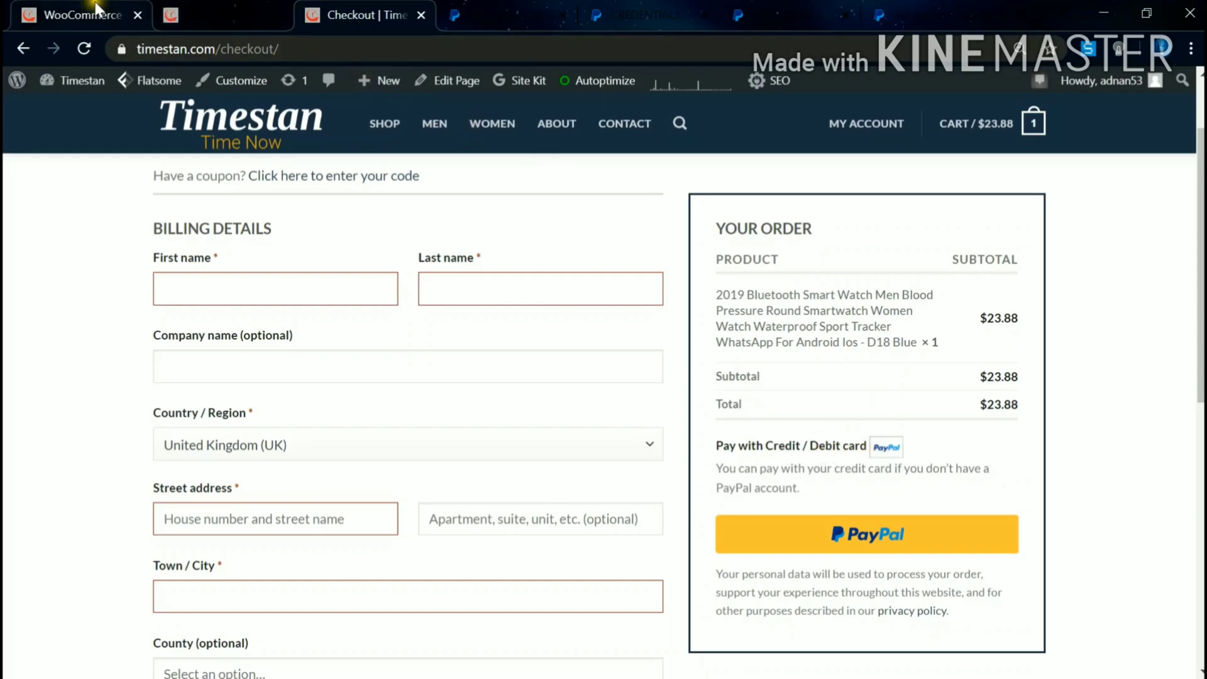
Back in the PayPal Checkout admin settings, highlight the saved Title and Description text to compare with checkout.
click(82, 14)
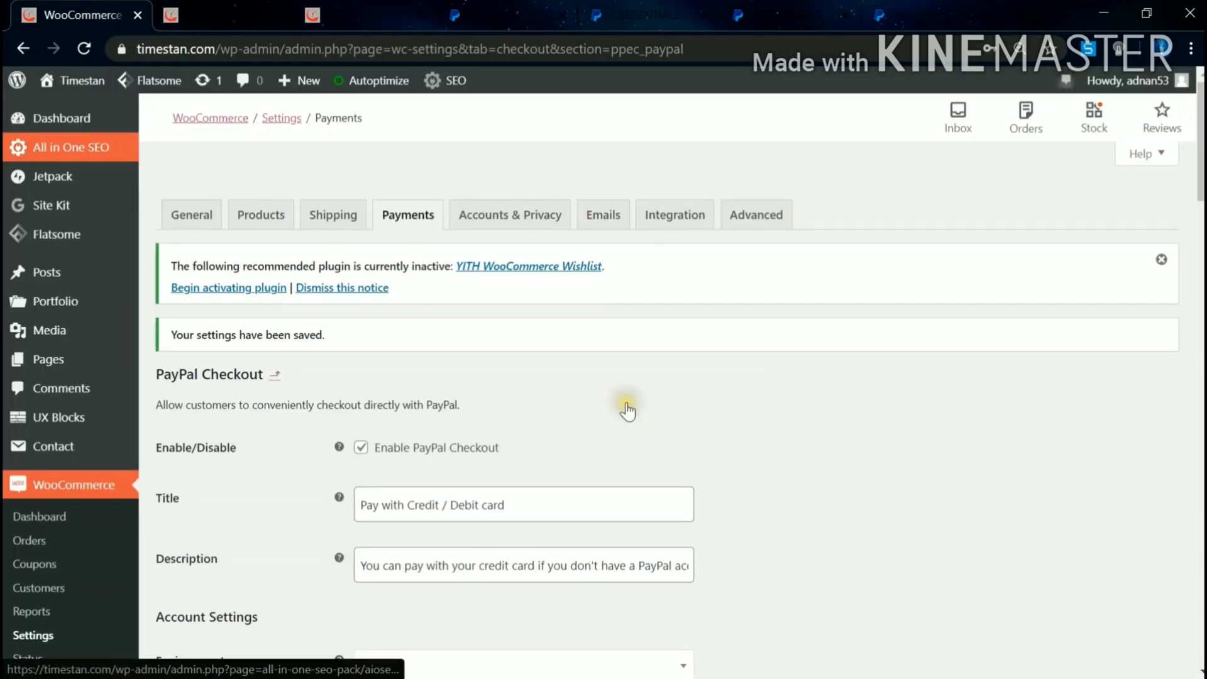
scroll(626, 403, down, 4)
scroll(627, 406, down, 2)
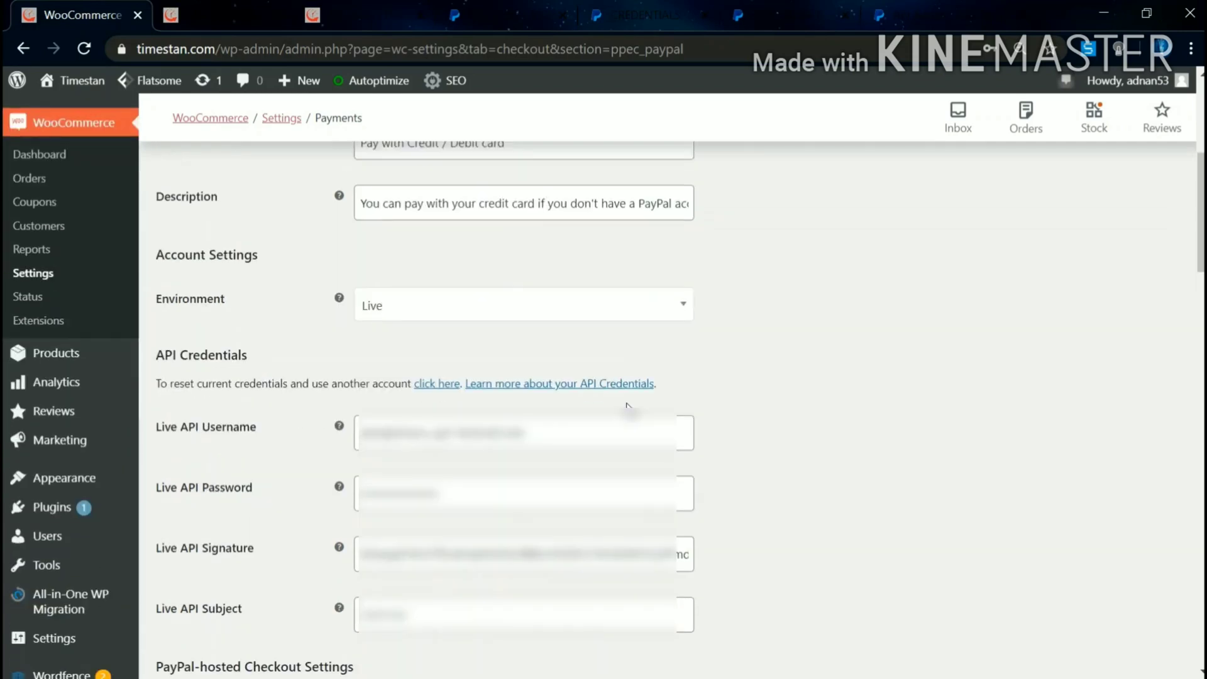
scroll(258, 375, up, 4)
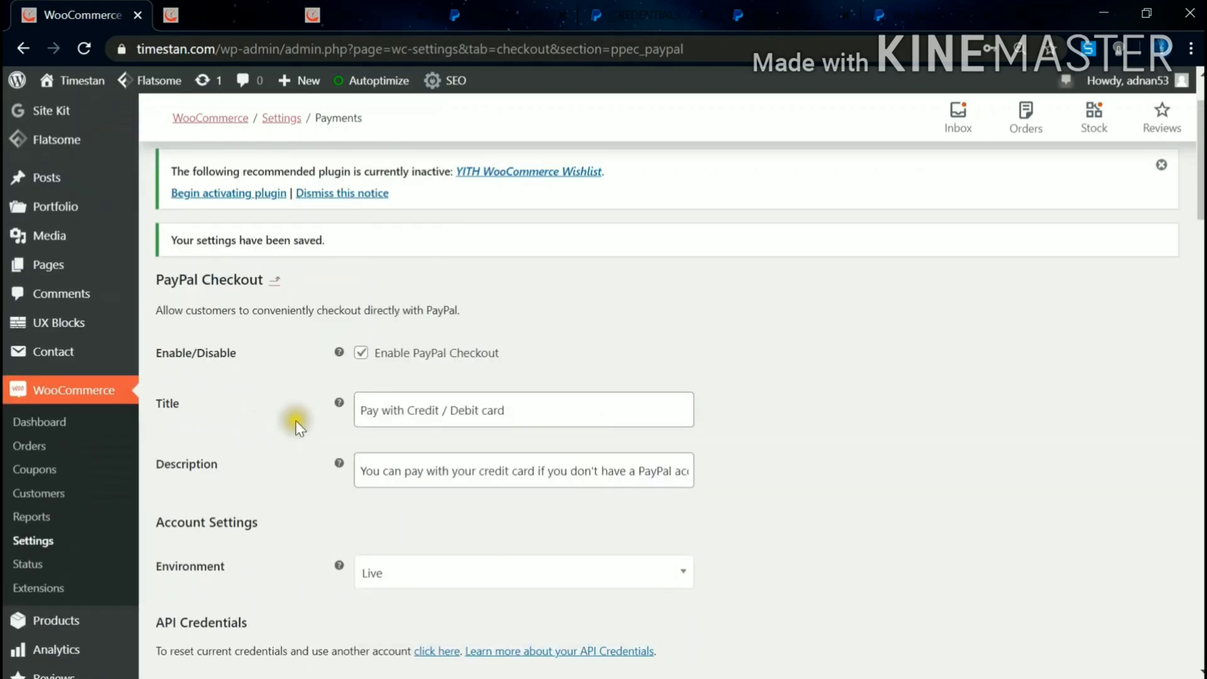
drag(505, 410, 343, 403)
drag(676, 470, 372, 454)
click(956, 394)
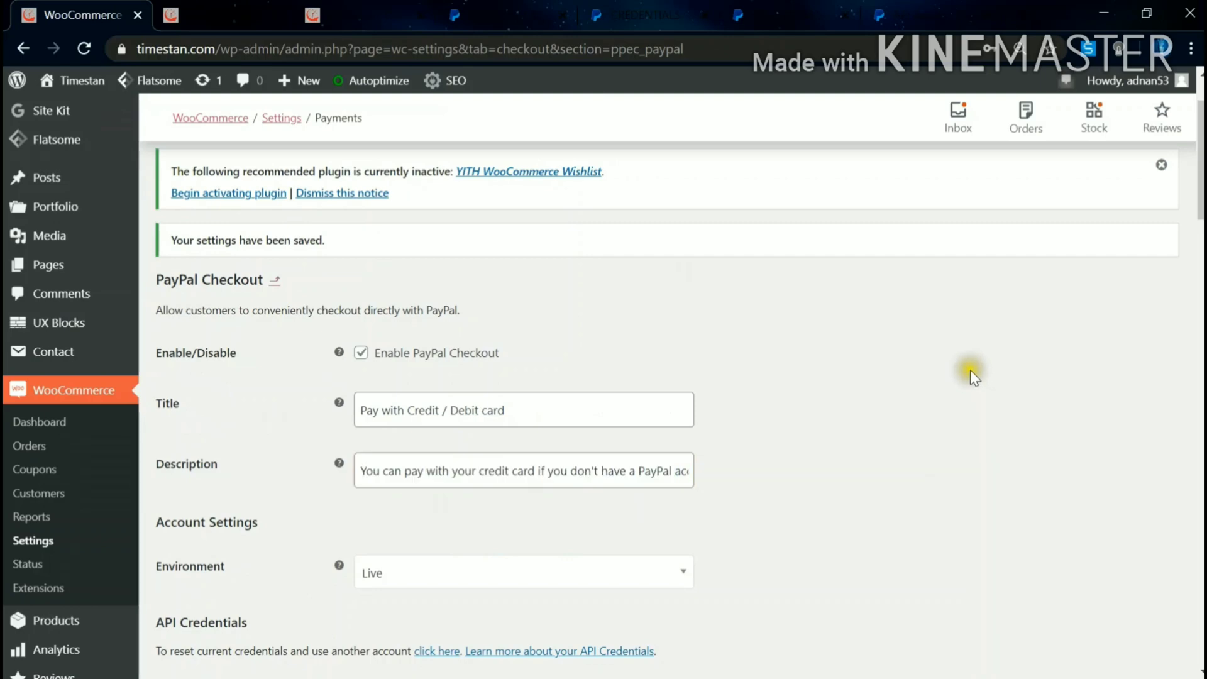